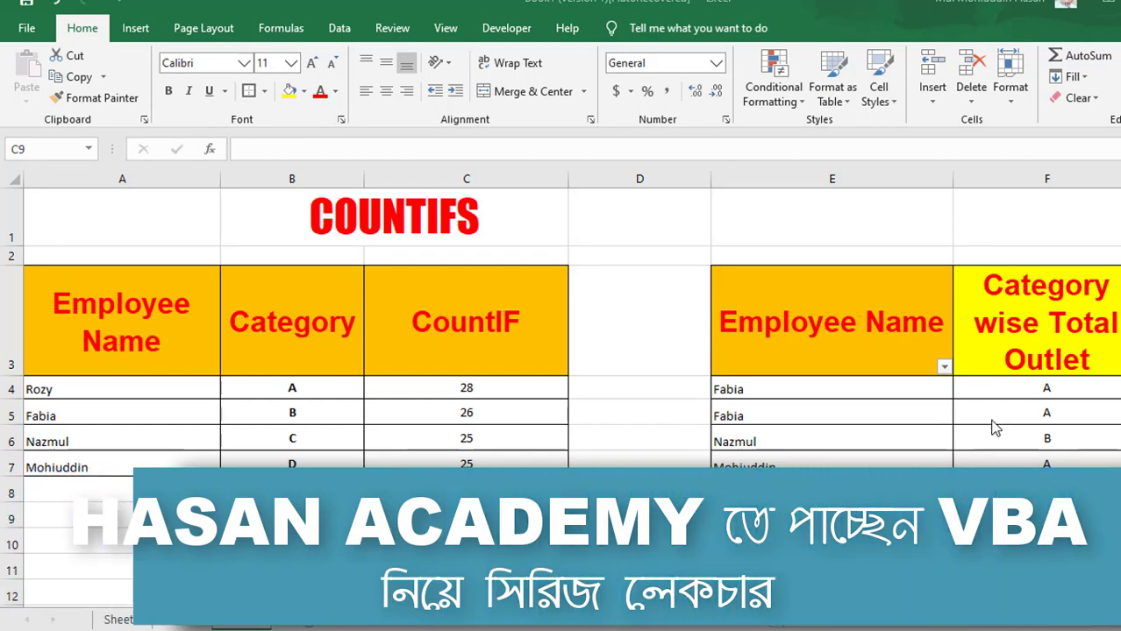
Review the Employee Name and Category headings in both tables and the Nazmul entry
left_click(68, 332)
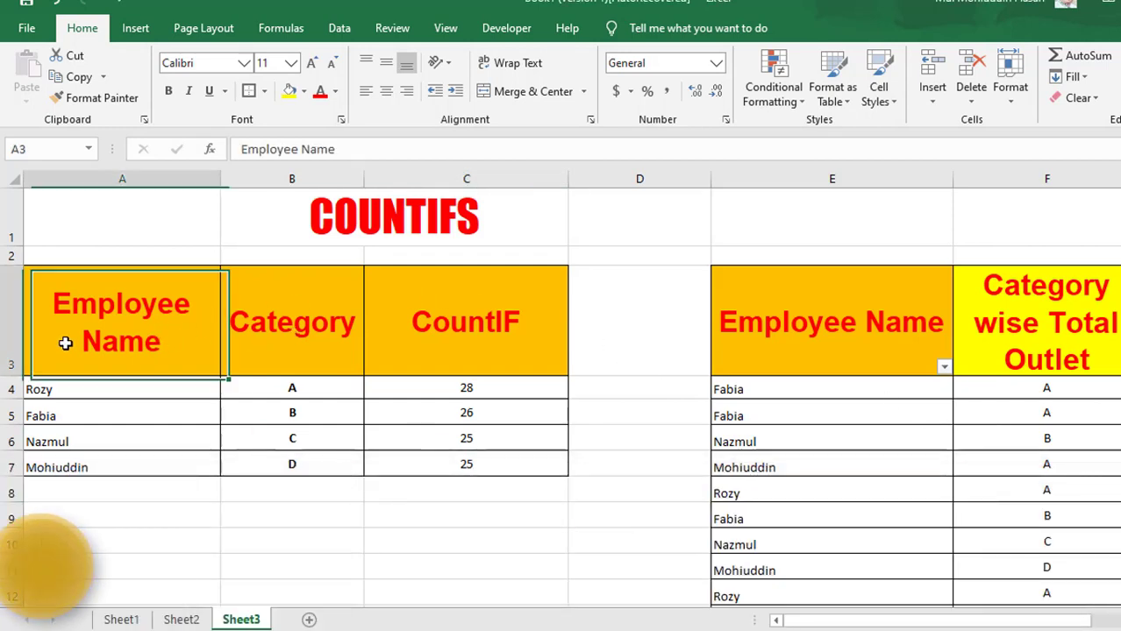
left_click(263, 326)
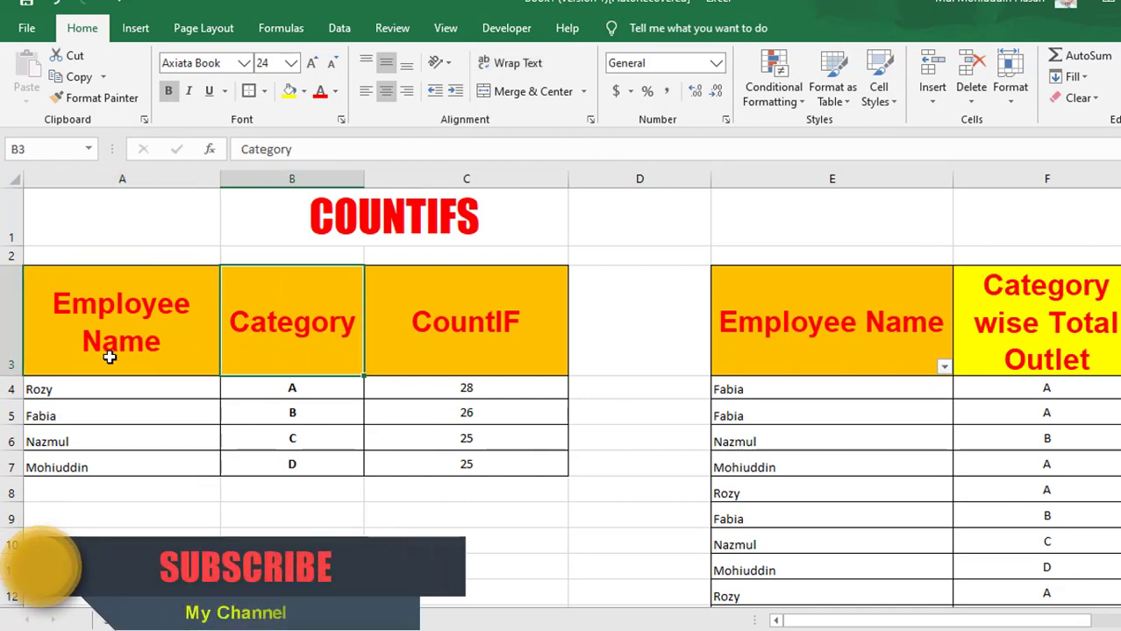
left_click(853, 325)
left_click(1005, 323)
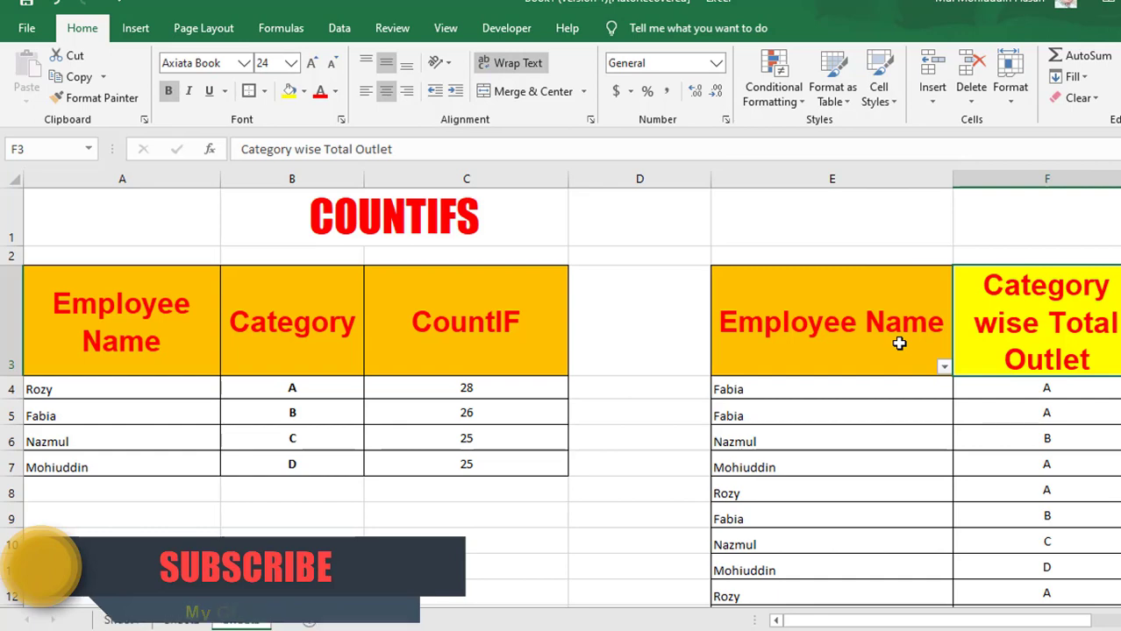
left_click(162, 437)
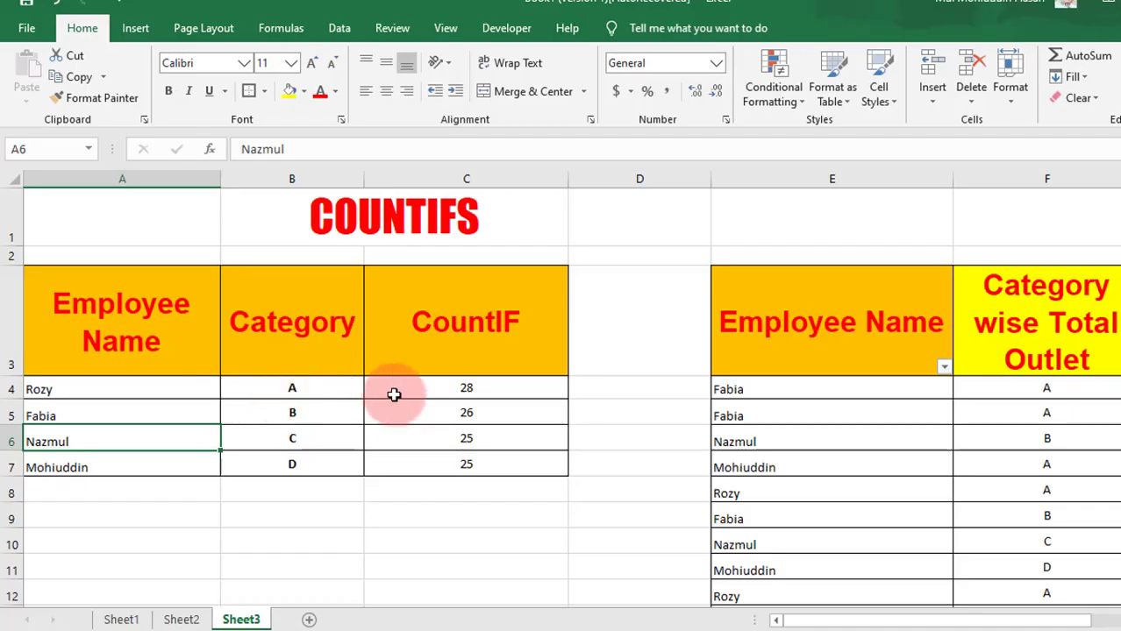
Check C5's COUNTIF formula, then clear the old counts from C4:C7
left_click(372, 404)
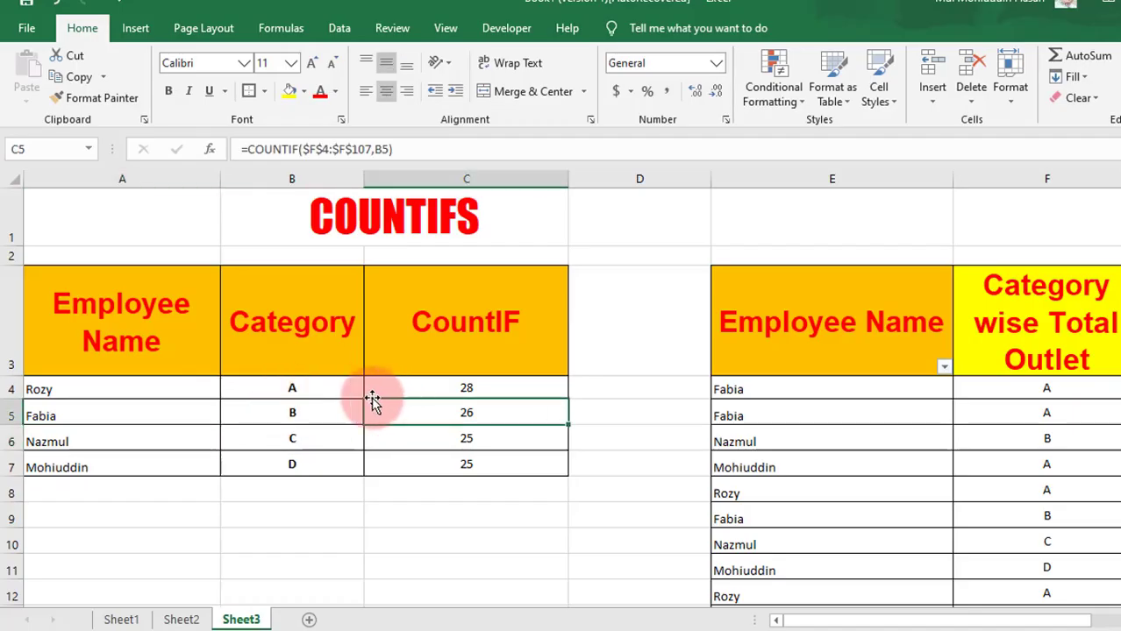
left_click_drag(465, 388, 487, 465)
key("Delete")
Rename the C3 heading from CountIF to CountIFS
left_click(528, 316)
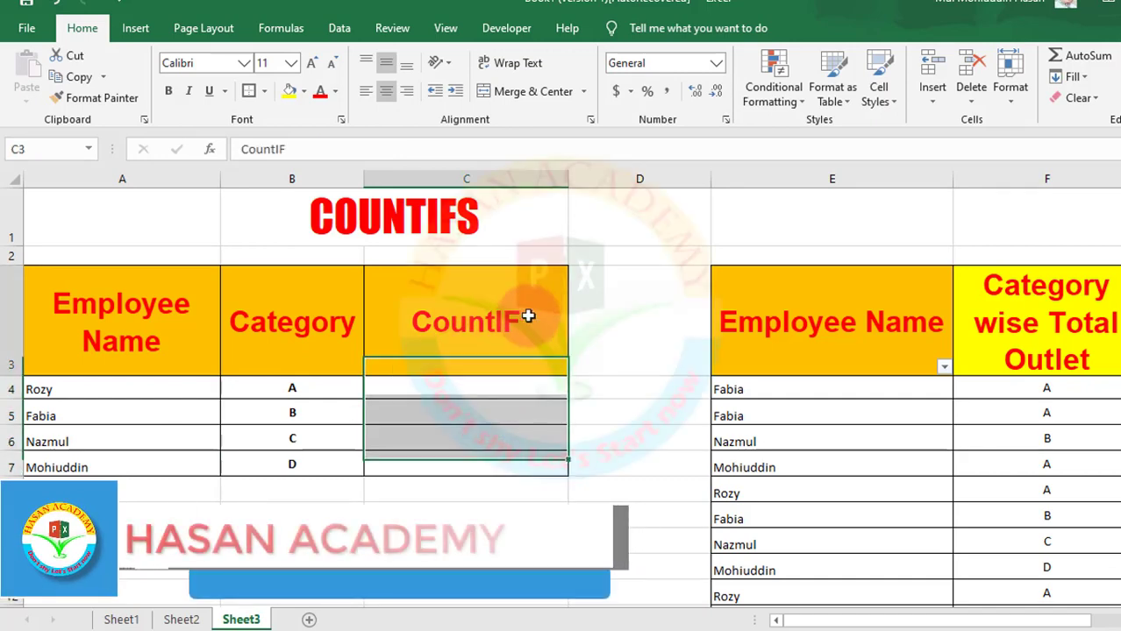
double_click(528, 316)
type("S")
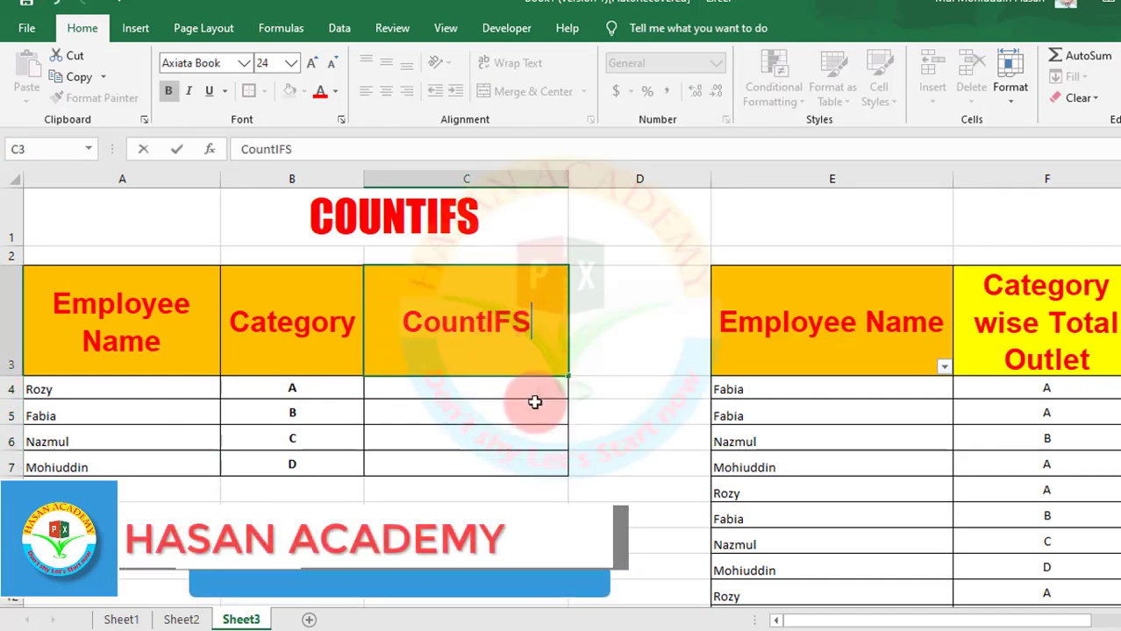
key("Return")
Review the empty result cells and source columns E and F, then select C4
left_click_drag(415, 385, 413, 463)
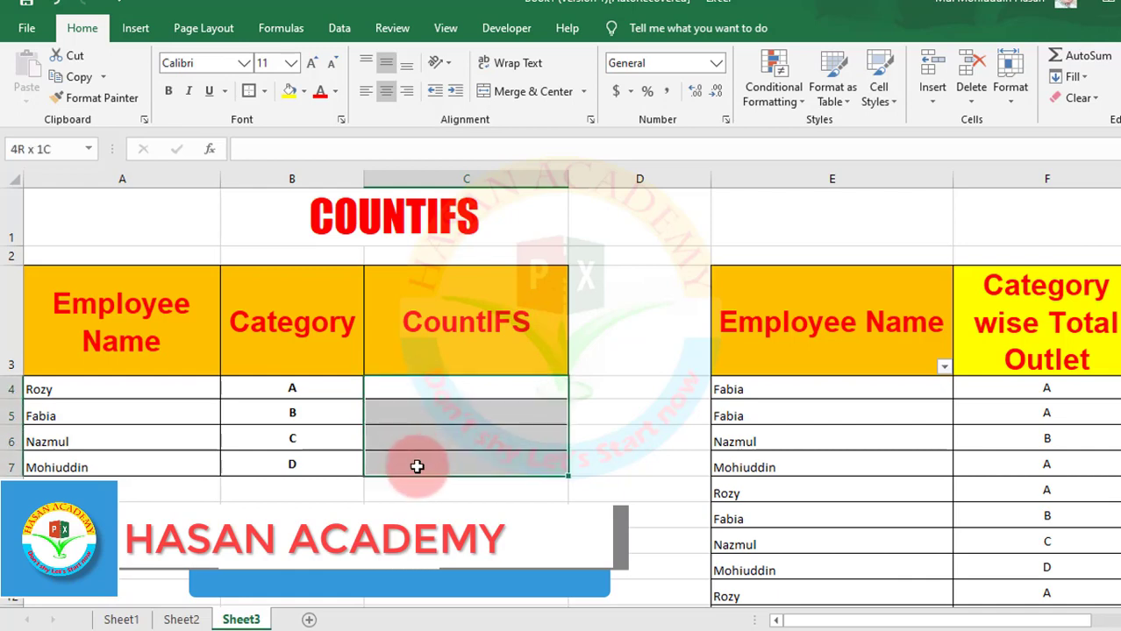
left_click(143, 325)
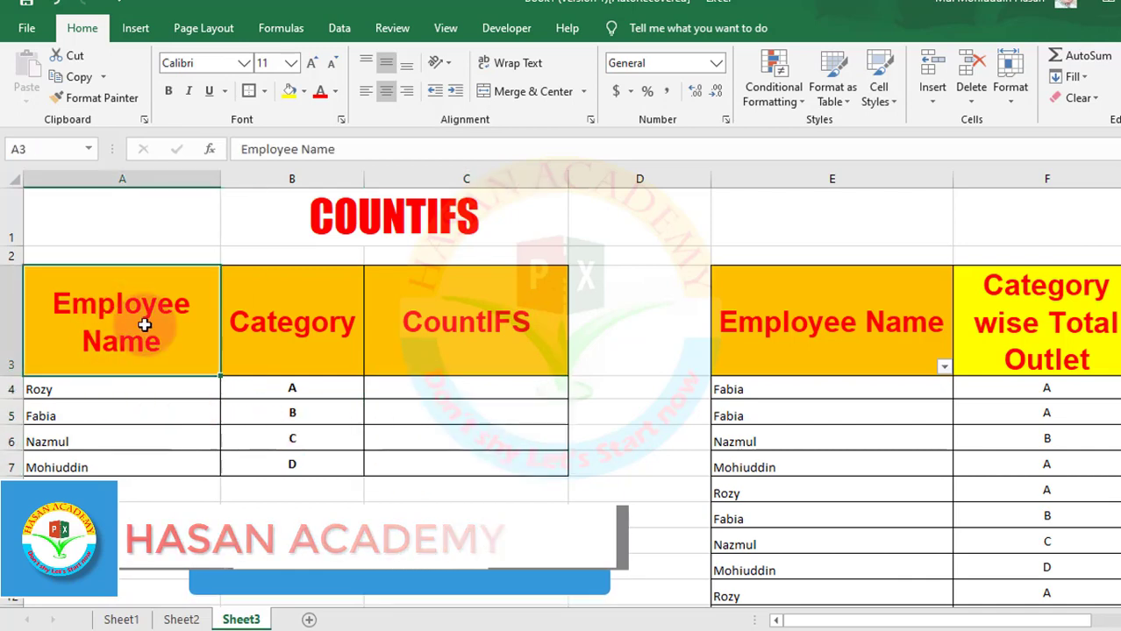
left_click(282, 327)
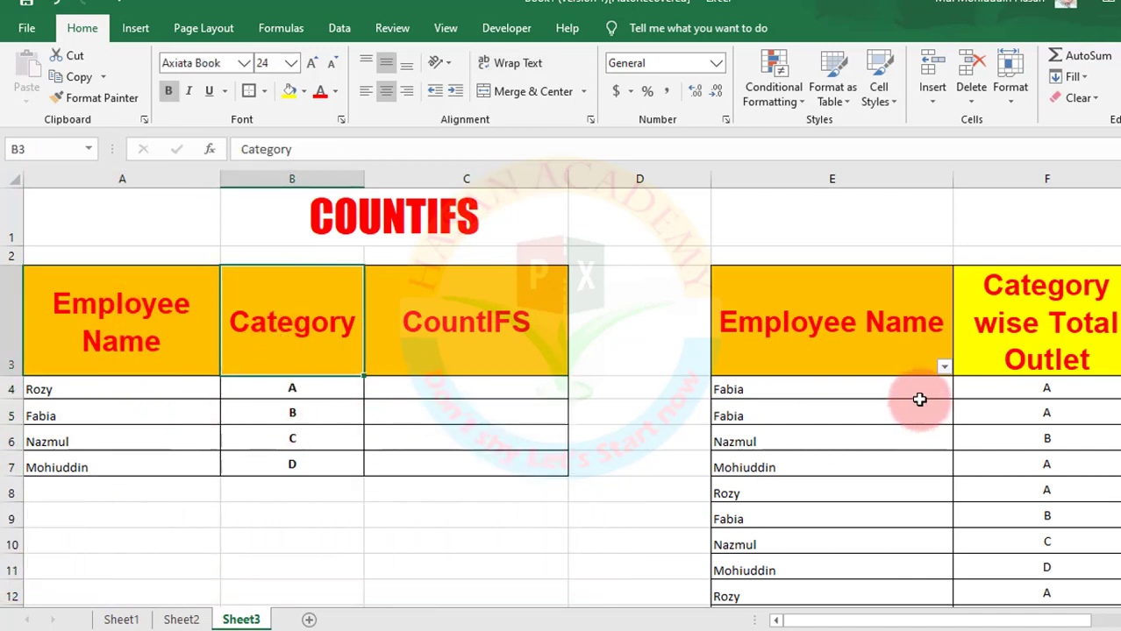
left_click(918, 398)
left_click(839, 328)
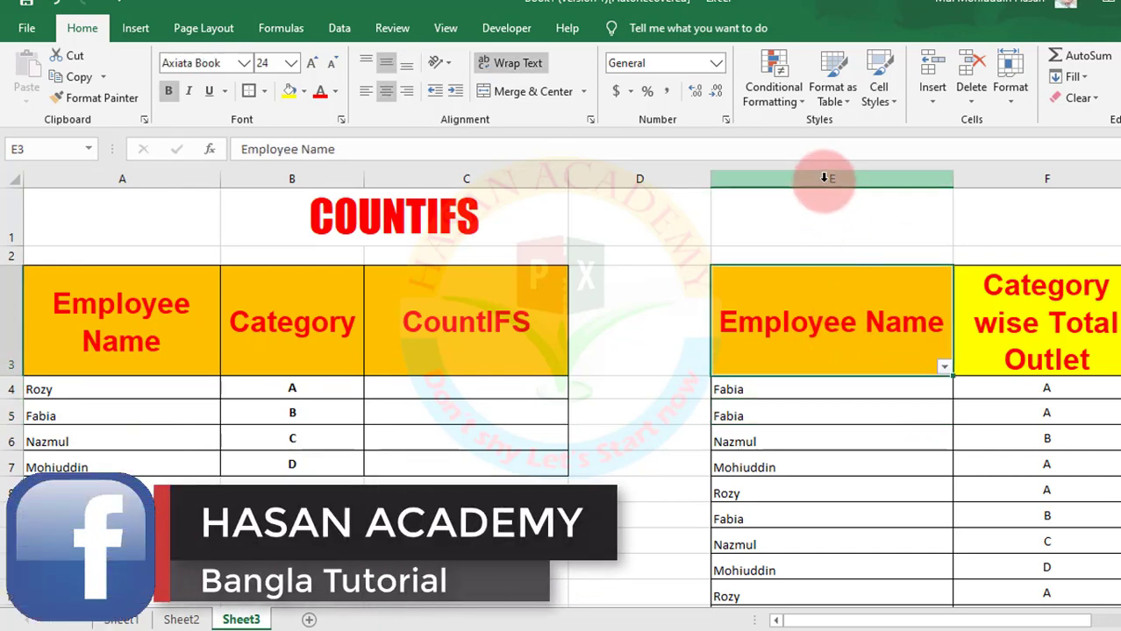
left_click(1013, 223)
left_click(1018, 387)
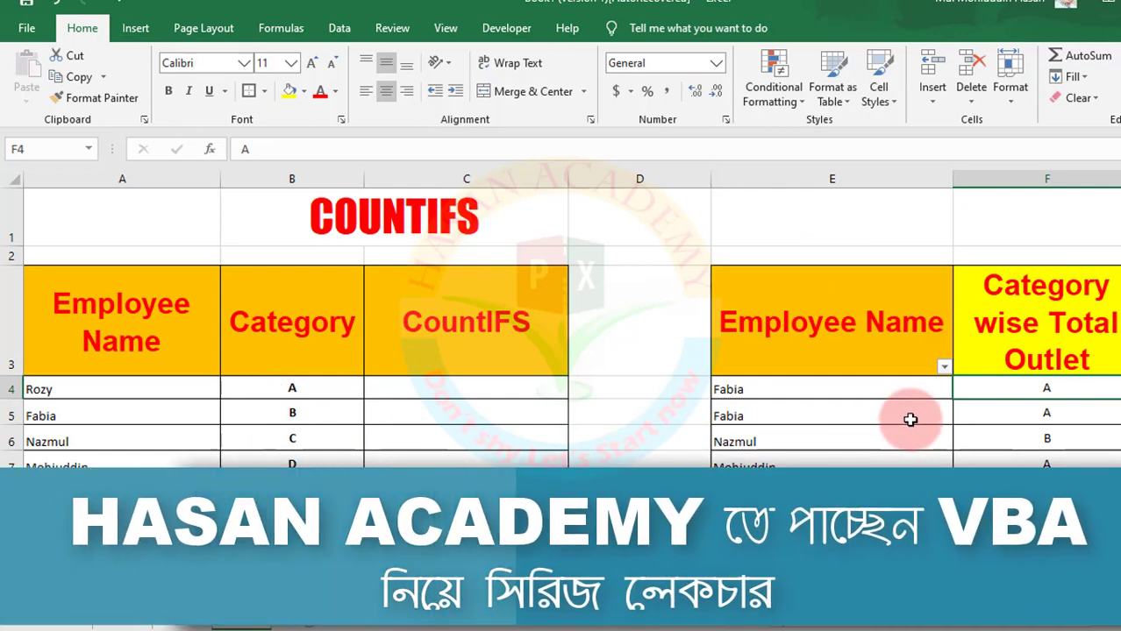
left_click(482, 390)
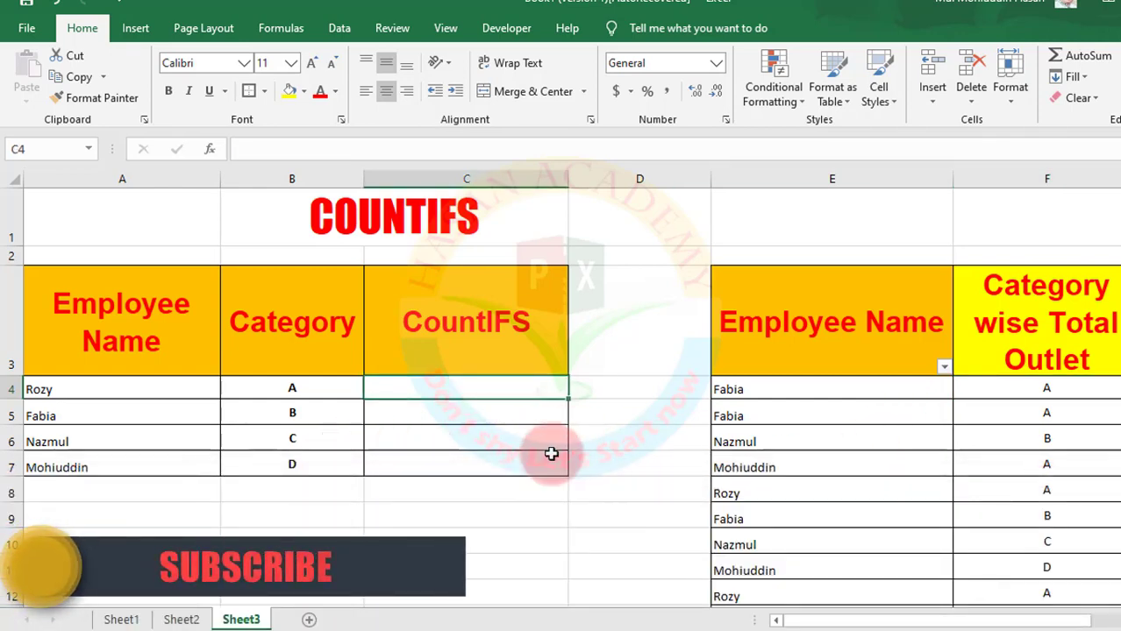
Start C4's formula as =COUNTIFS(F4:F107, using the category column as first criteria range
type("=coun")
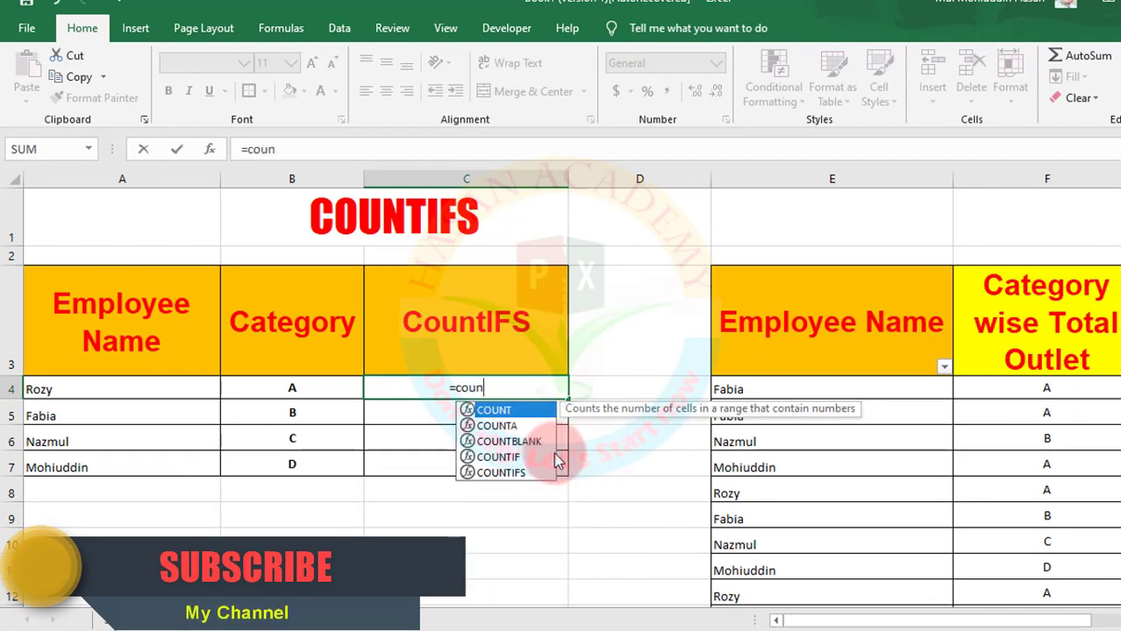
double_click(511, 473)
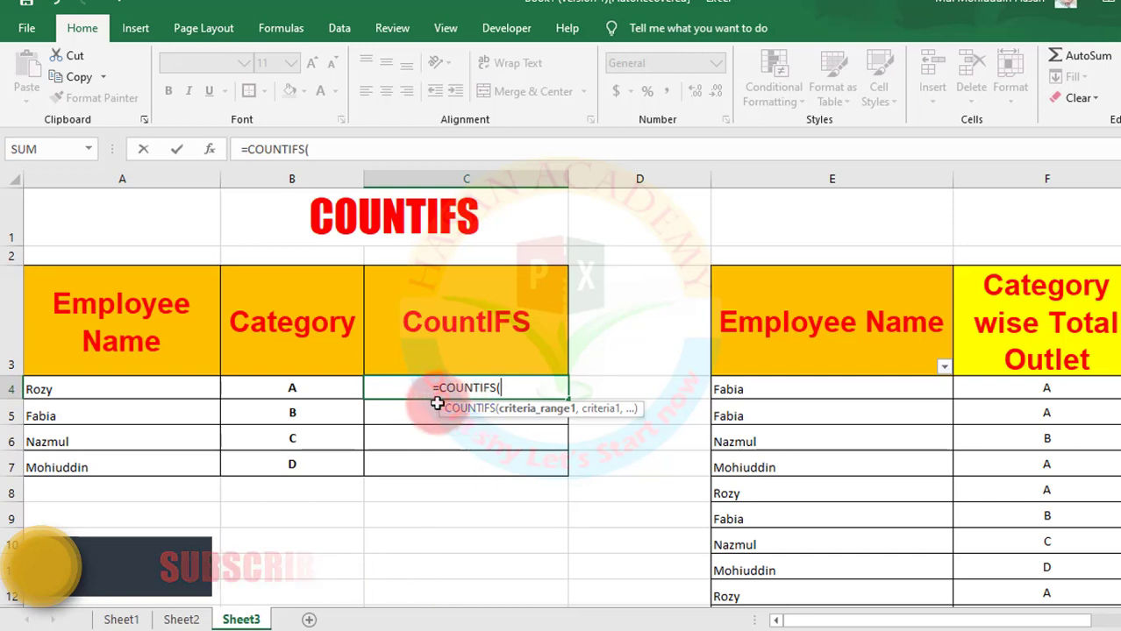
left_click_drag(445, 406, 162, 271)
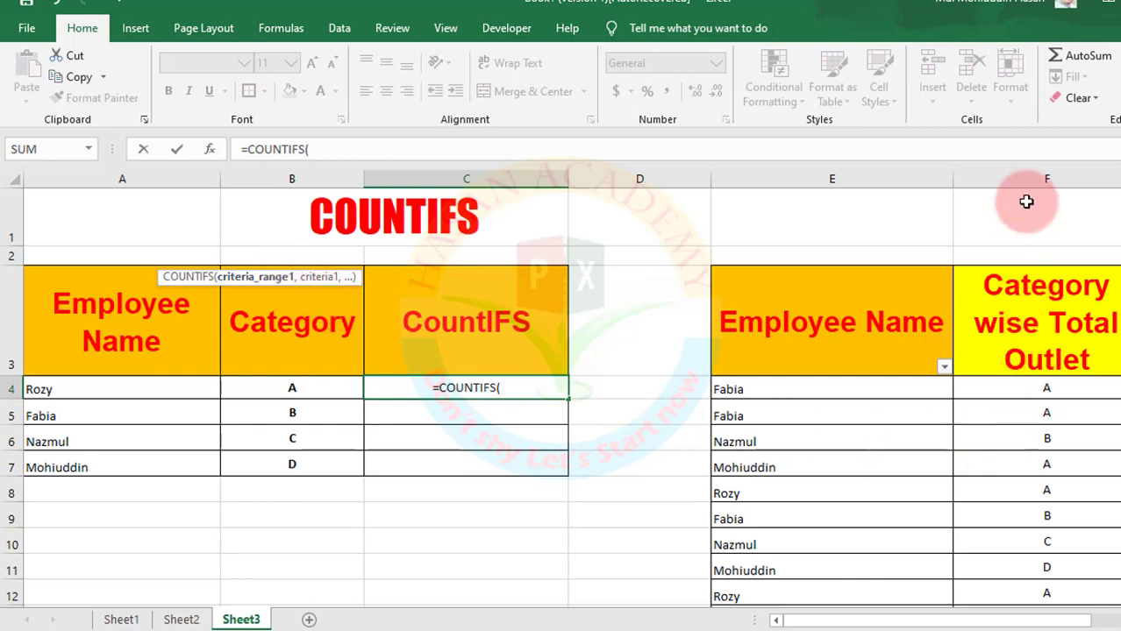
left_click(1025, 389)
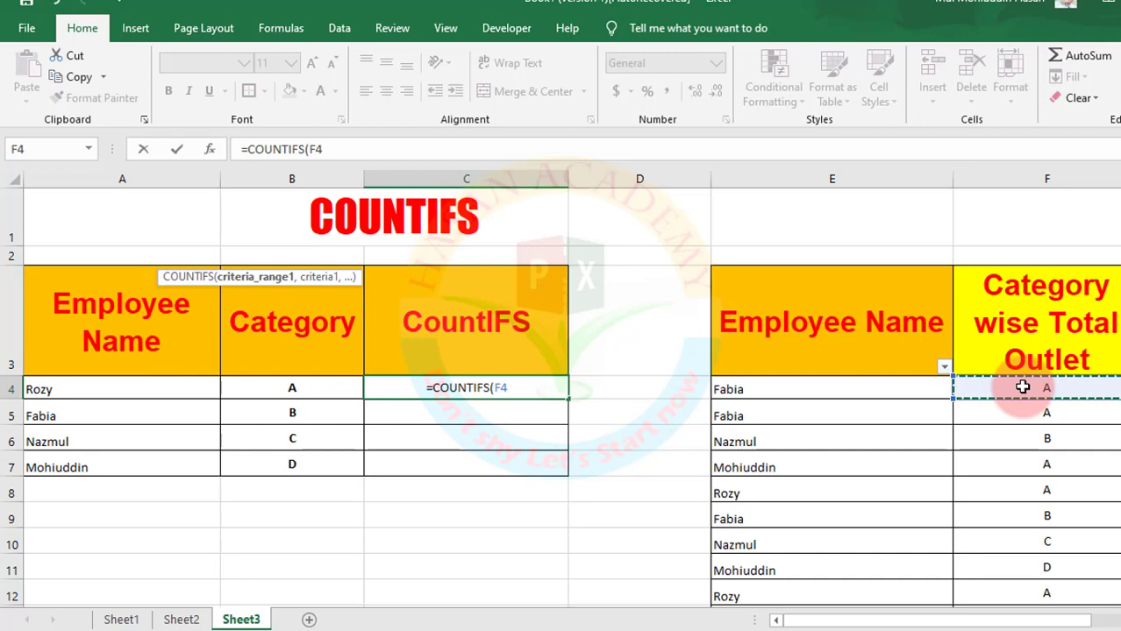
key("ctrl+shift+Down")
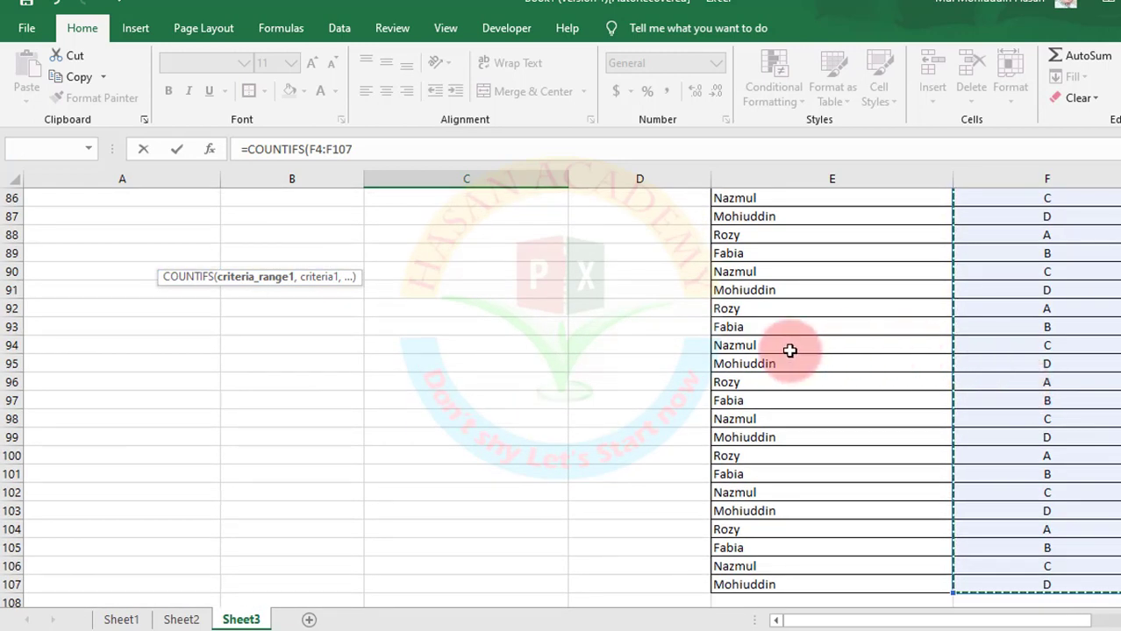
left_click(401, 150)
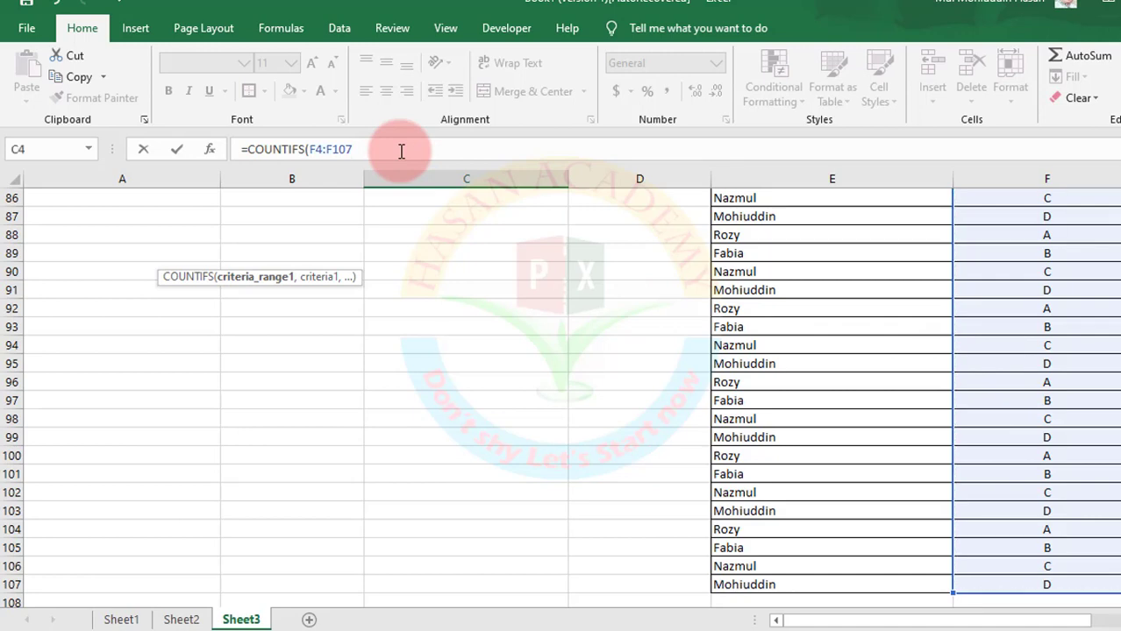
type(",")
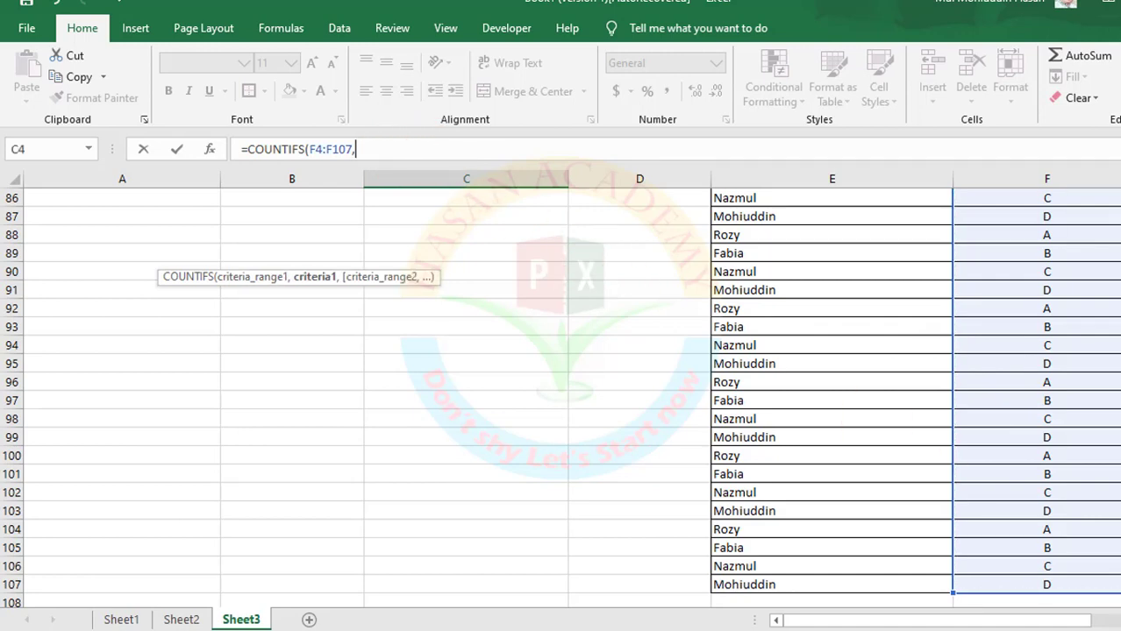
key("ctrl+BackSpace")
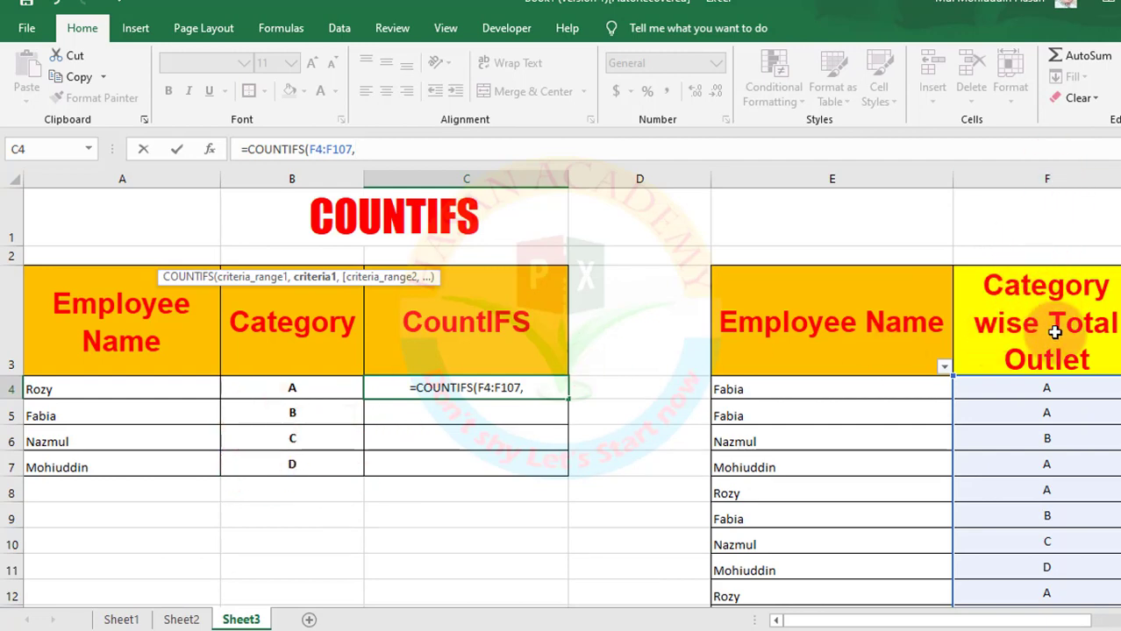
Finish C4 as =COUNTIFS(F4:F107,B4,E4:E107,A4), returning 24 for Rozy in category A
left_click(279, 391)
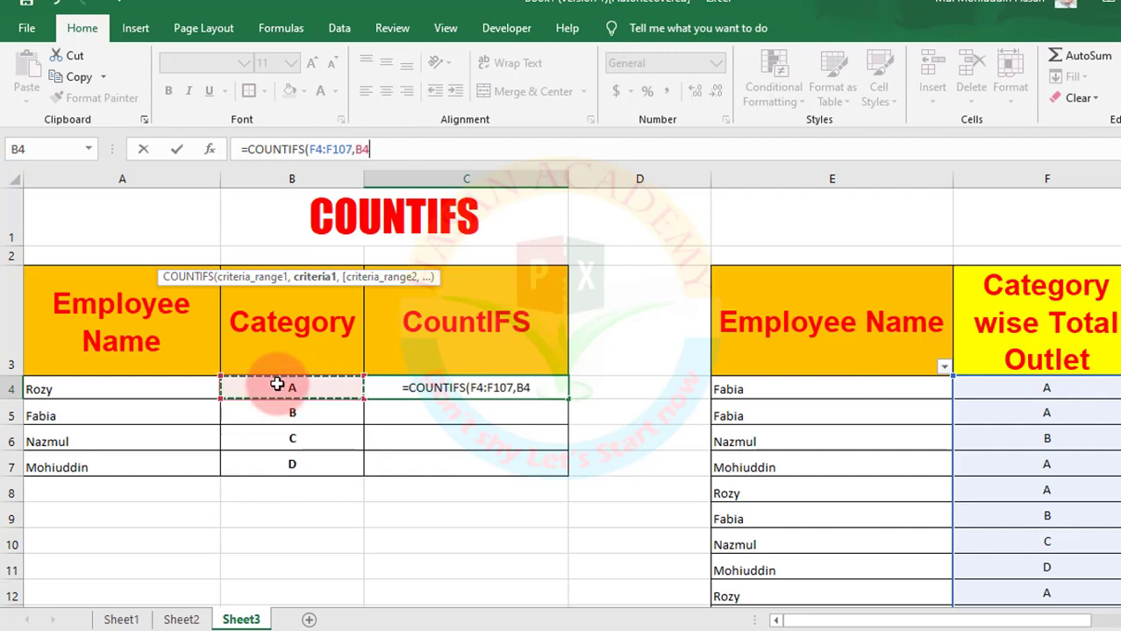
type(",")
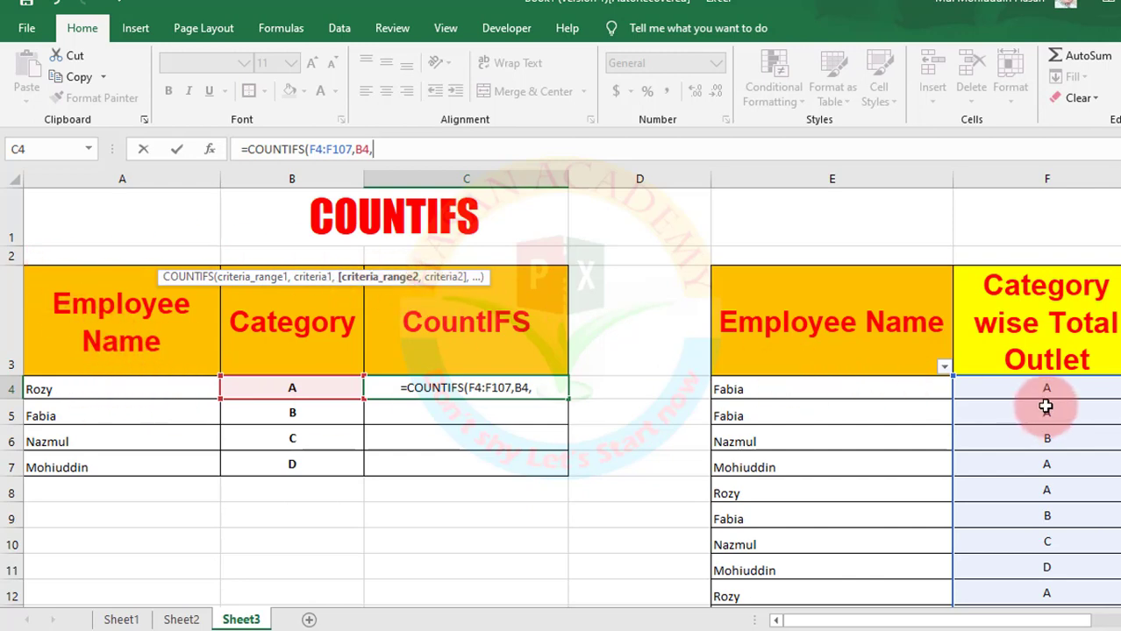
left_click(781, 389)
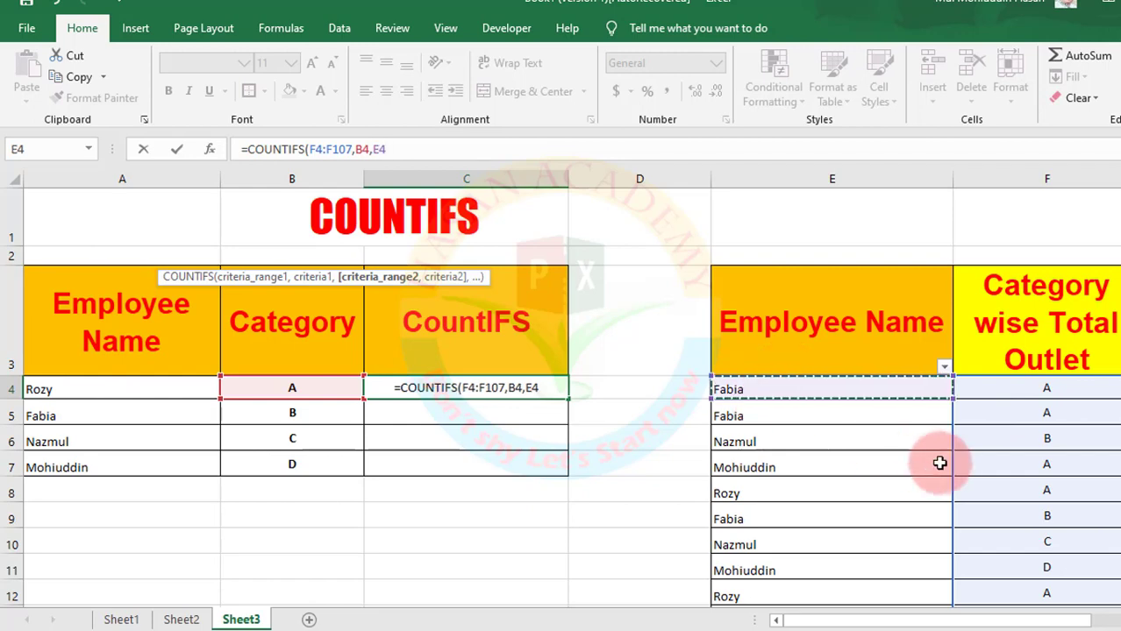
key("ctrl+shift+Down")
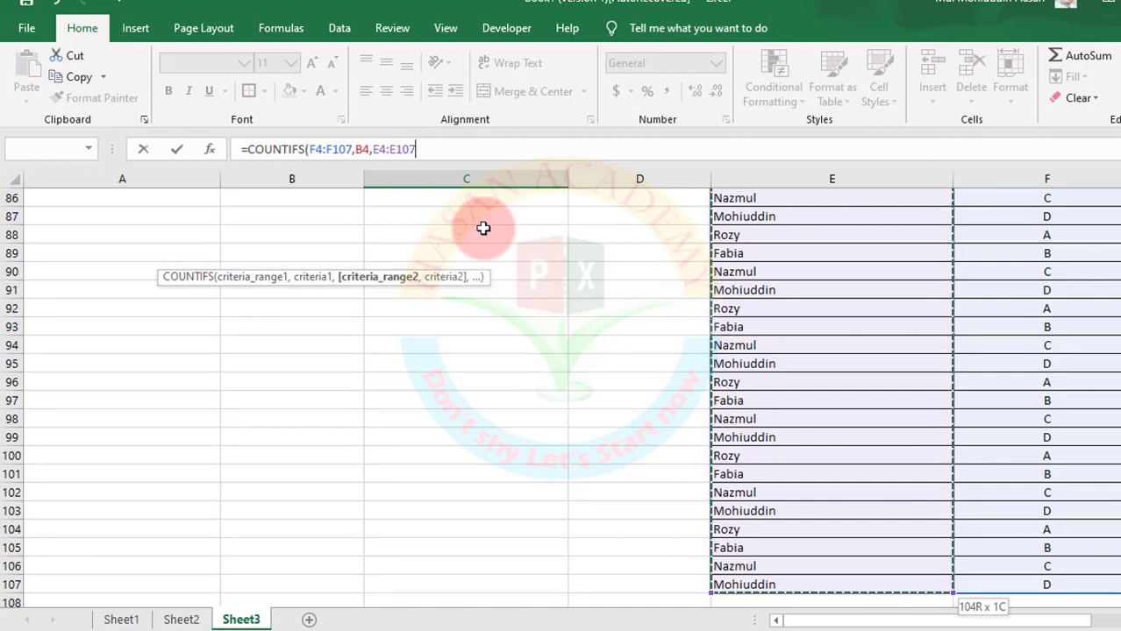
type(",")
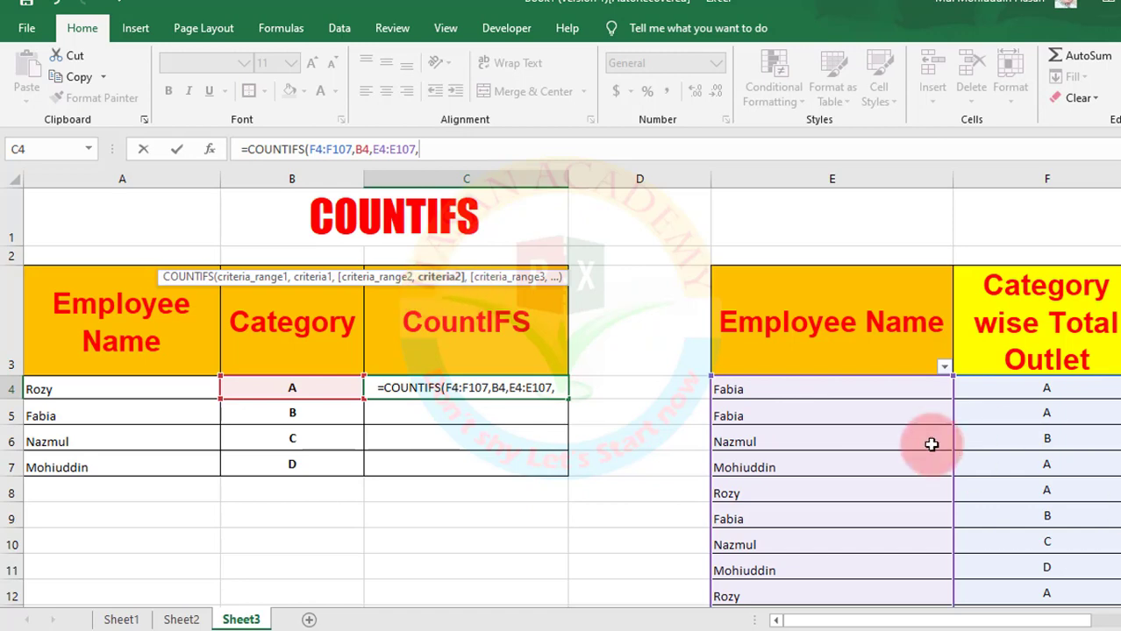
left_click(61, 386)
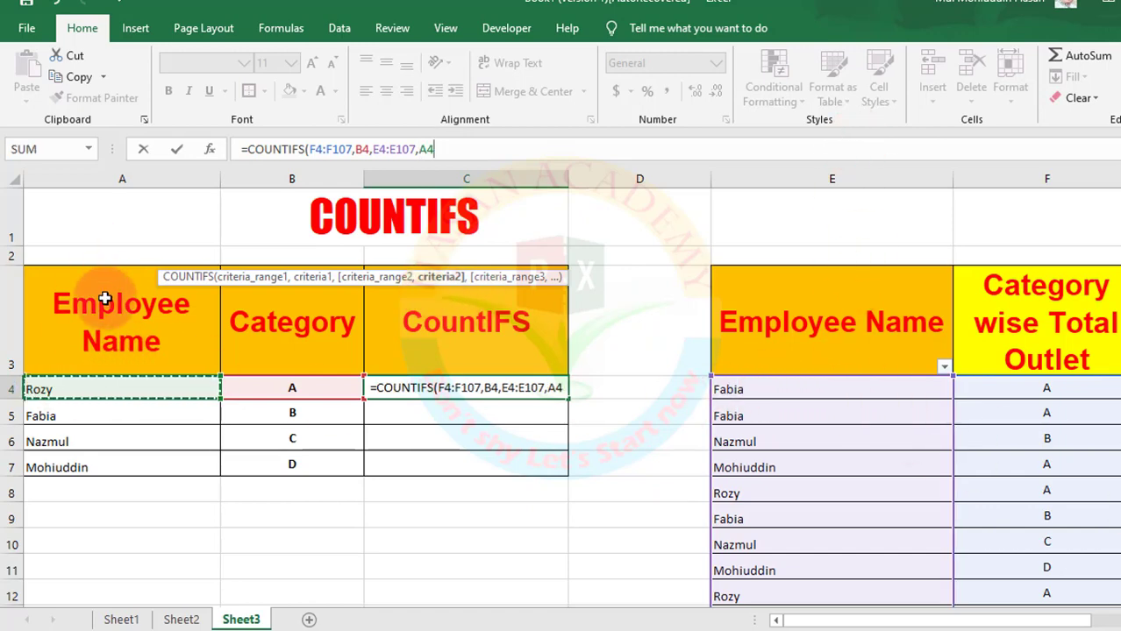
type(")")
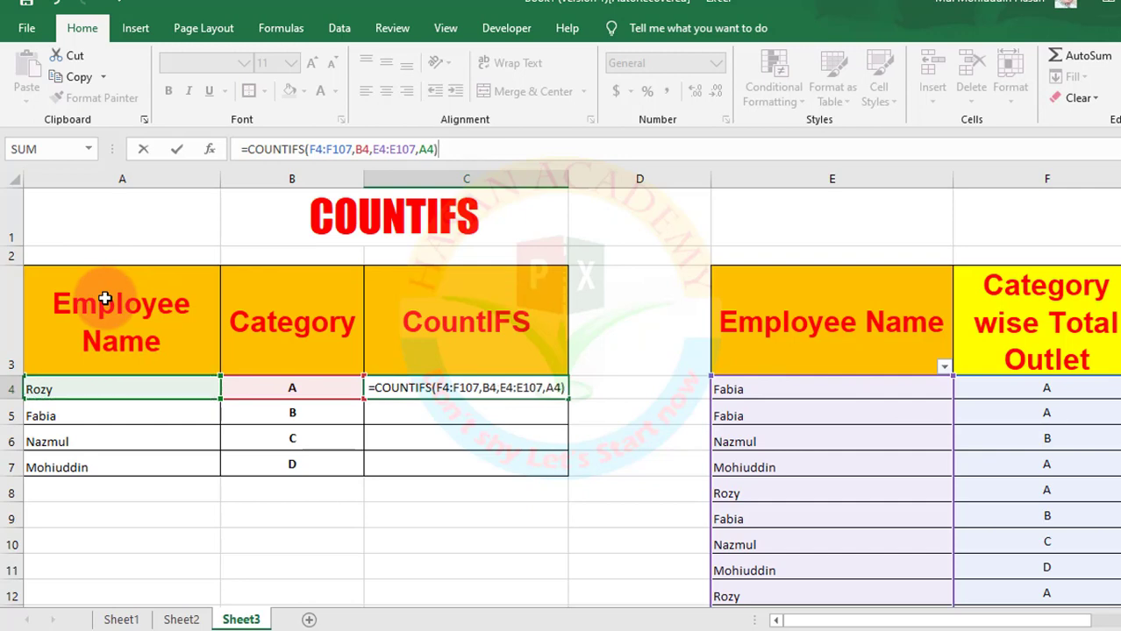
key("Return")
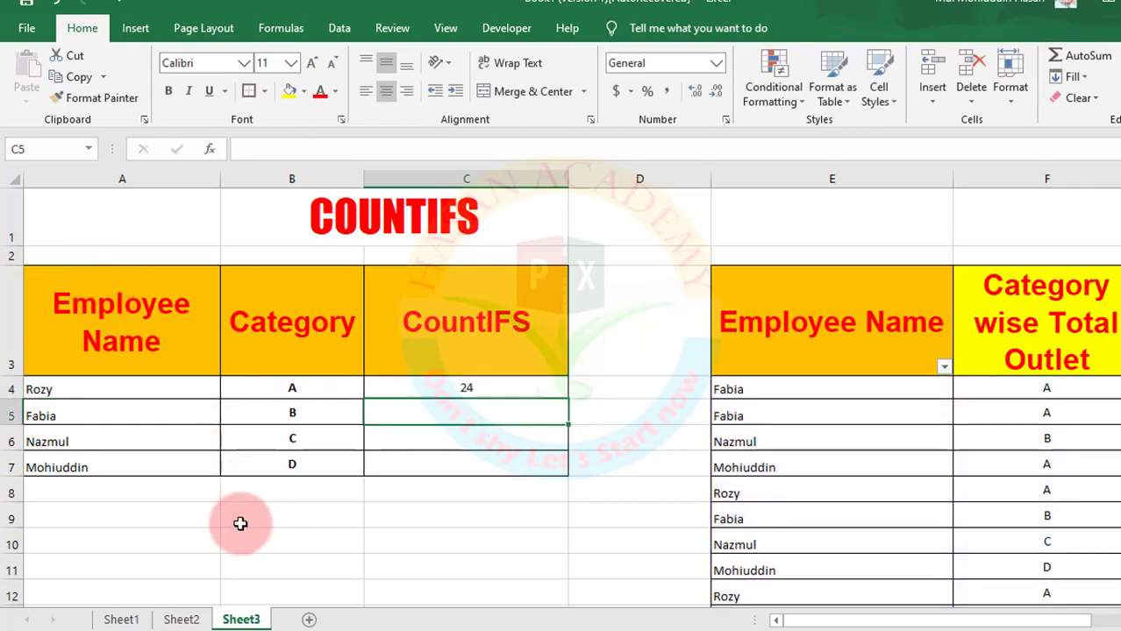
left_click(488, 391)
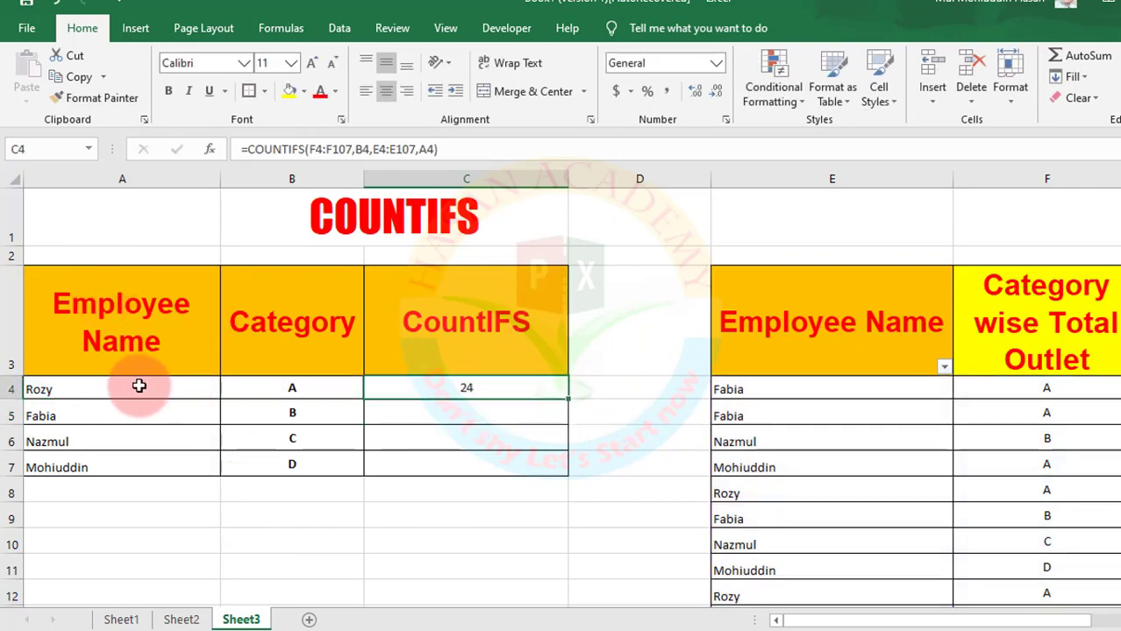
left_click(300, 389)
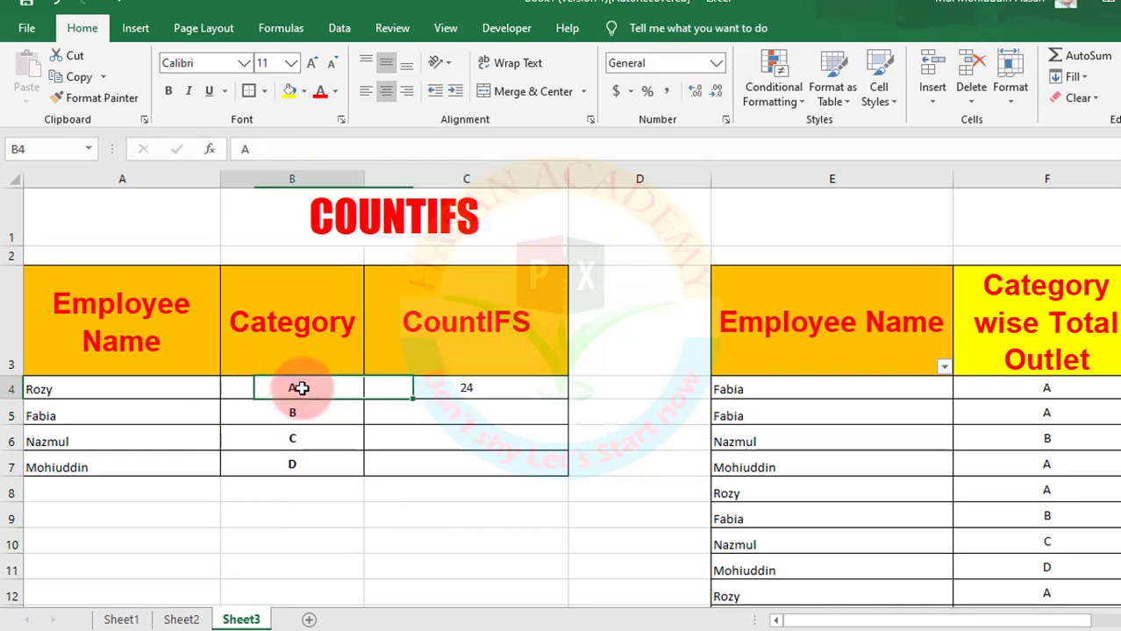
left_click(144, 388)
left_click(402, 391)
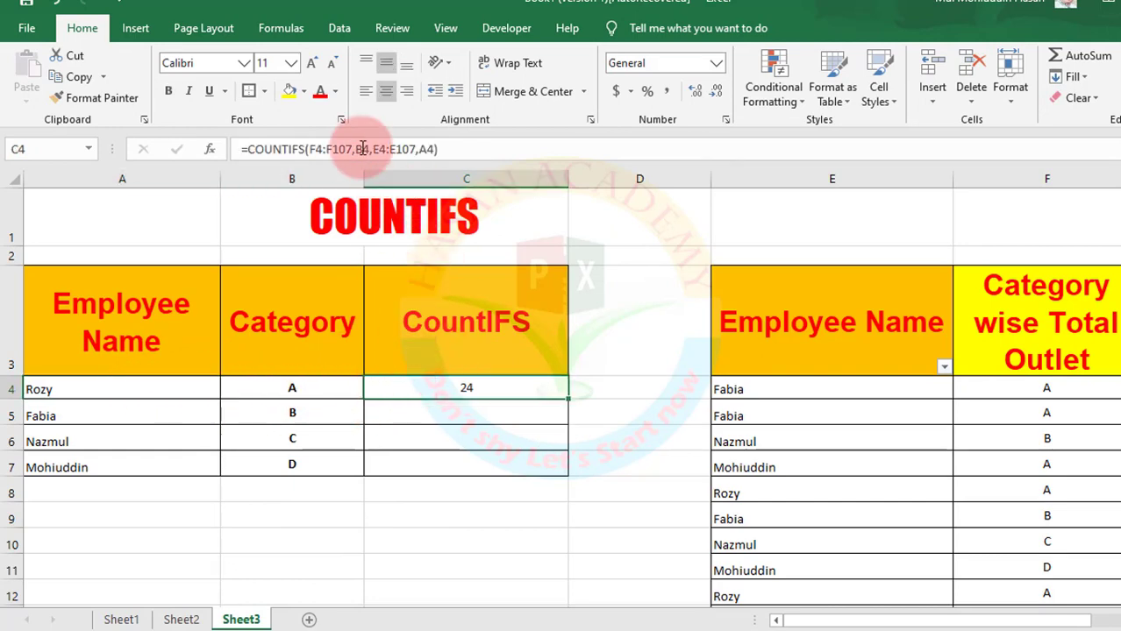
left_click_drag(868, 178, 1049, 178)
left_click(1050, 178)
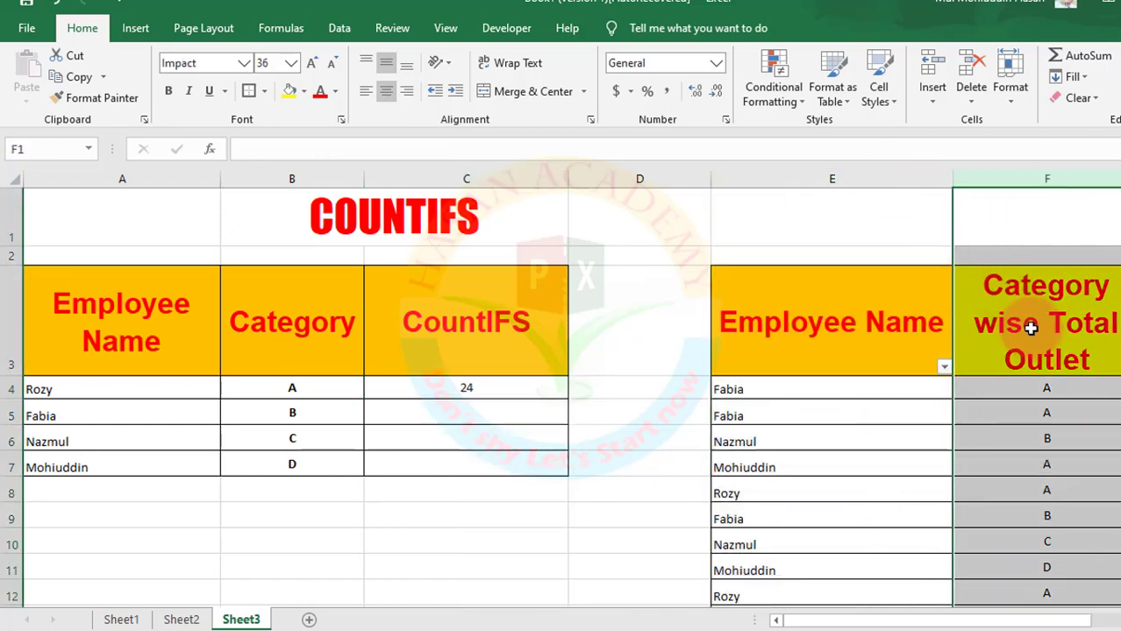
left_click(1023, 172)
left_click_drag(1023, 172, 835, 177)
left_click(834, 177)
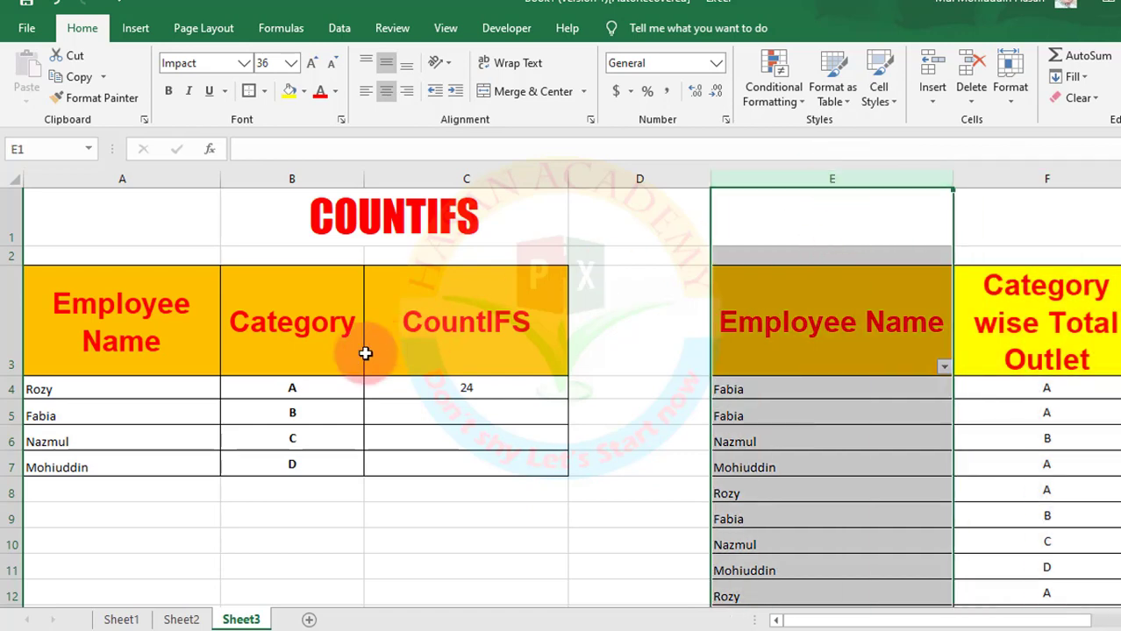
left_click(470, 385)
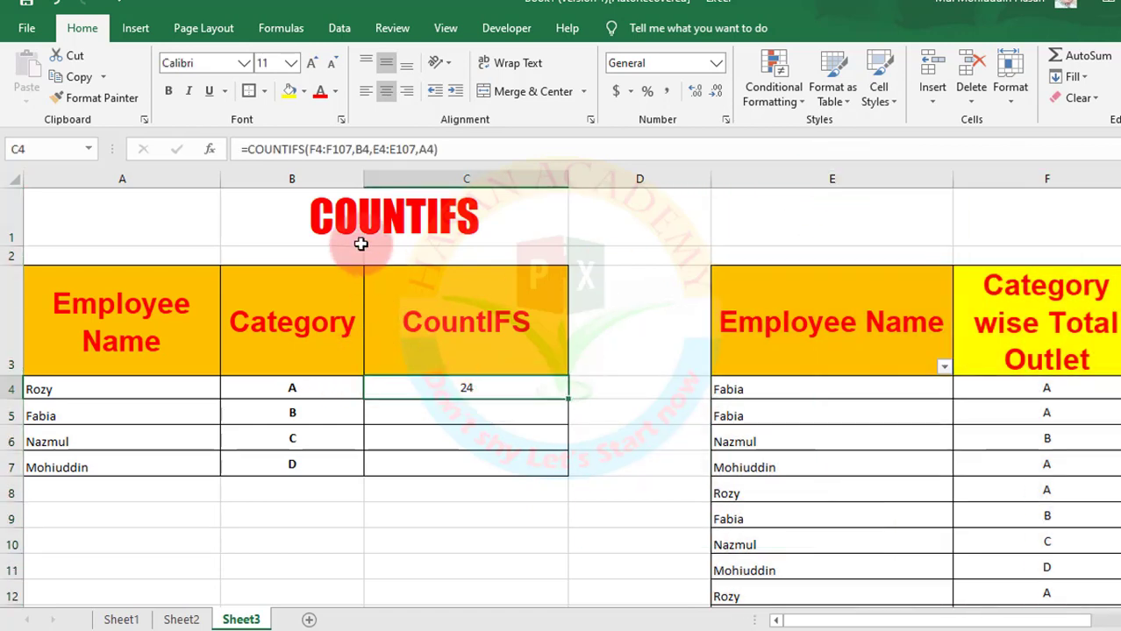
Make C4's ranges absolute: =COUNTIFS($F$4:$F$107,B4,$E$4:$E$107,A4)
left_click(328, 151)
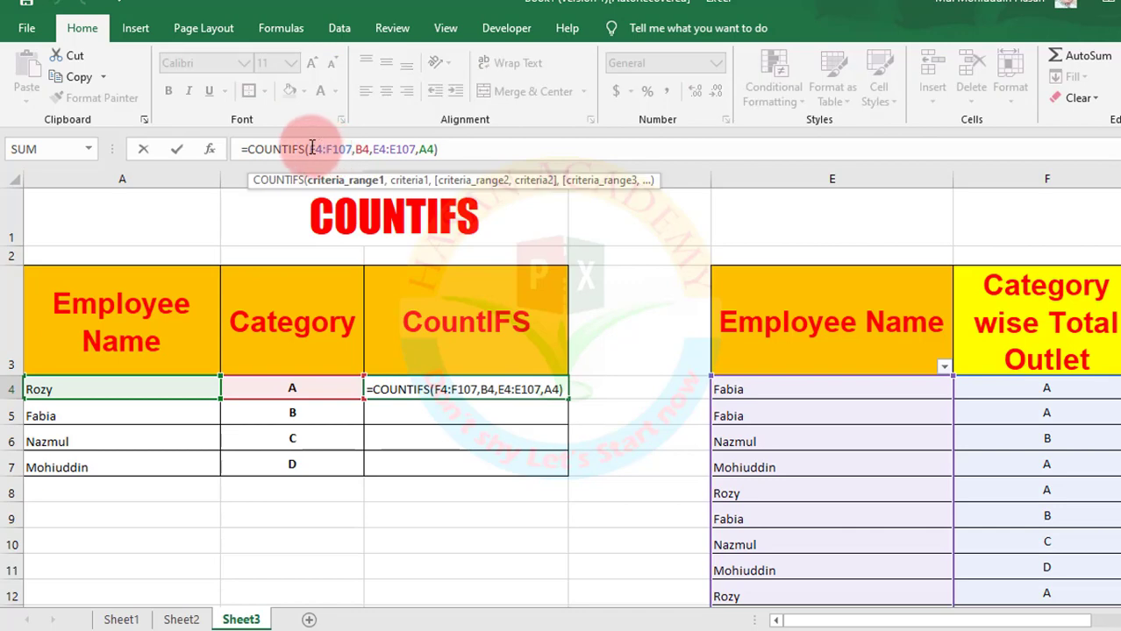
key("F4")
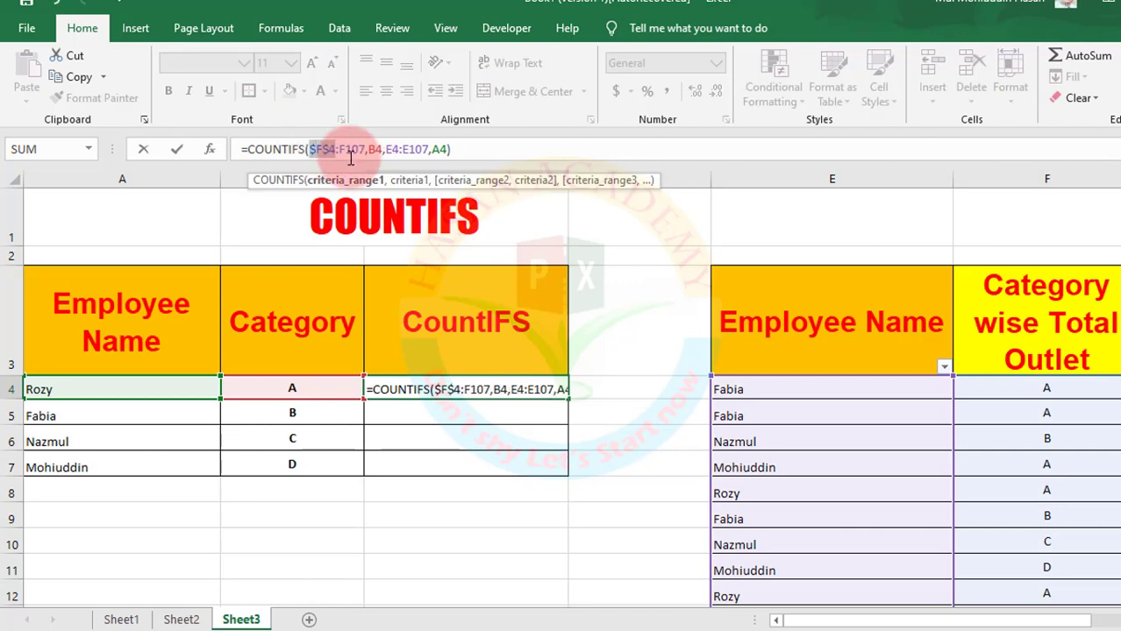
left_click(355, 149)
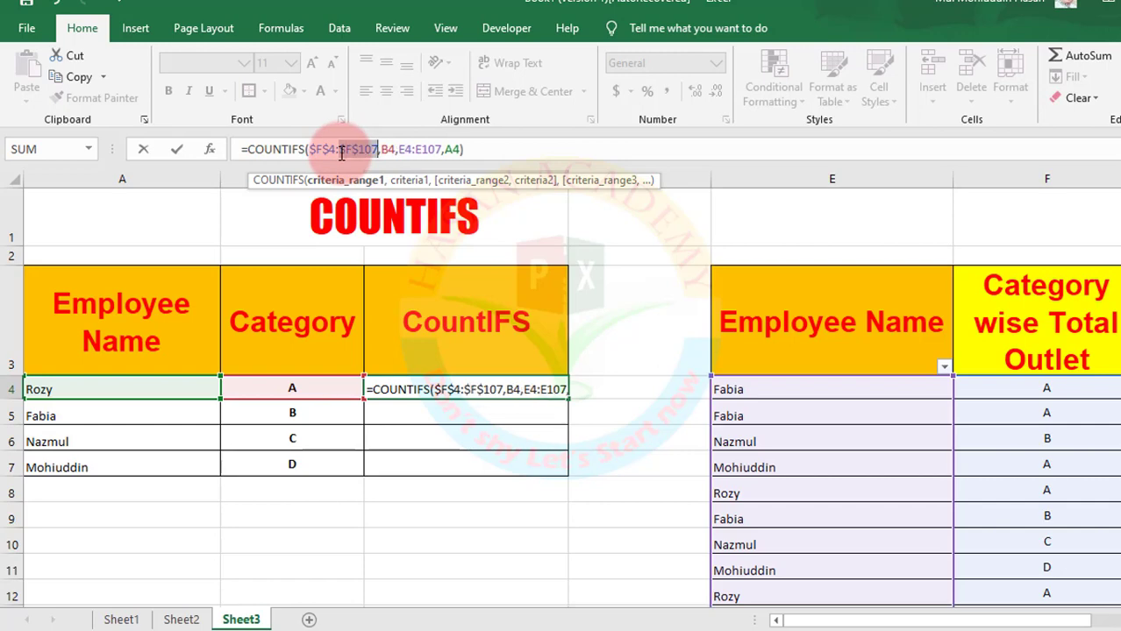
left_click(407, 149)
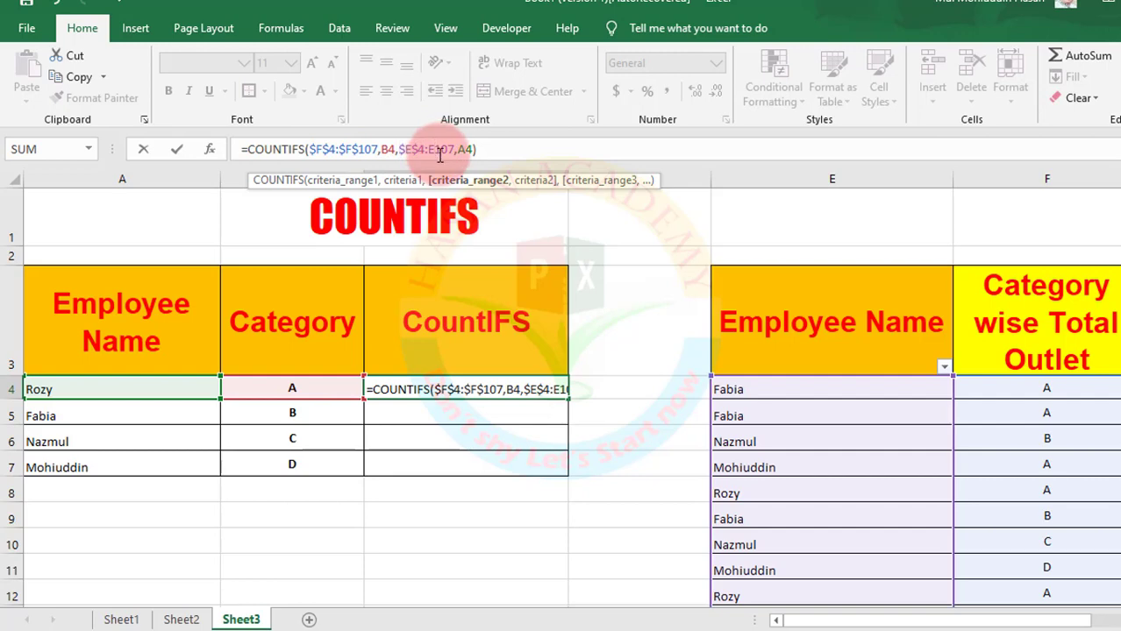
key("Return")
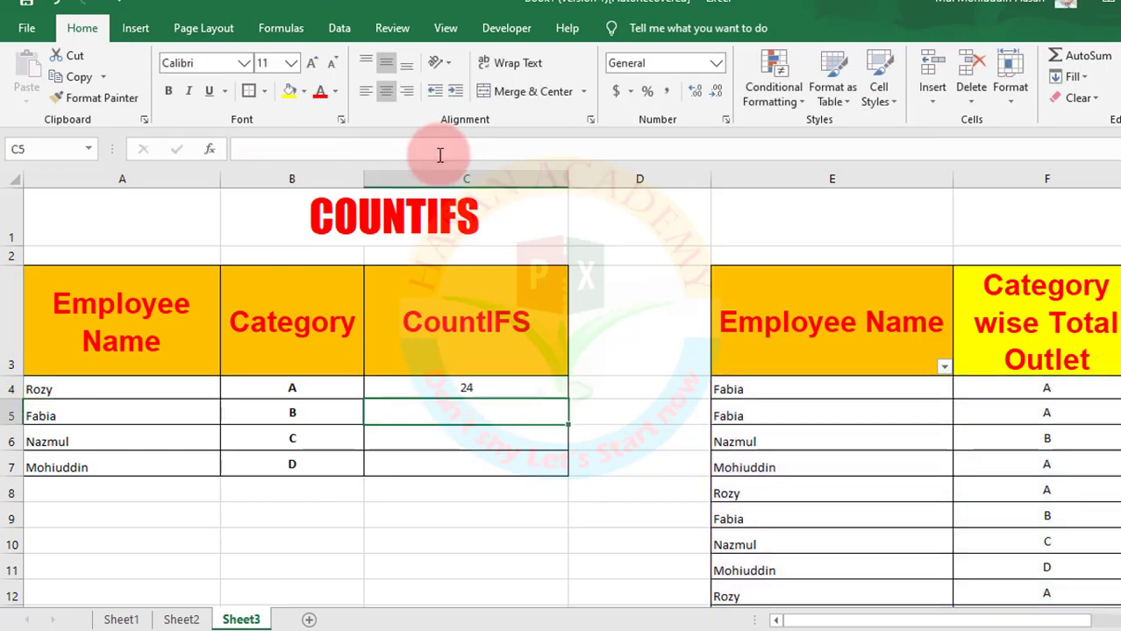
left_click(470, 383)
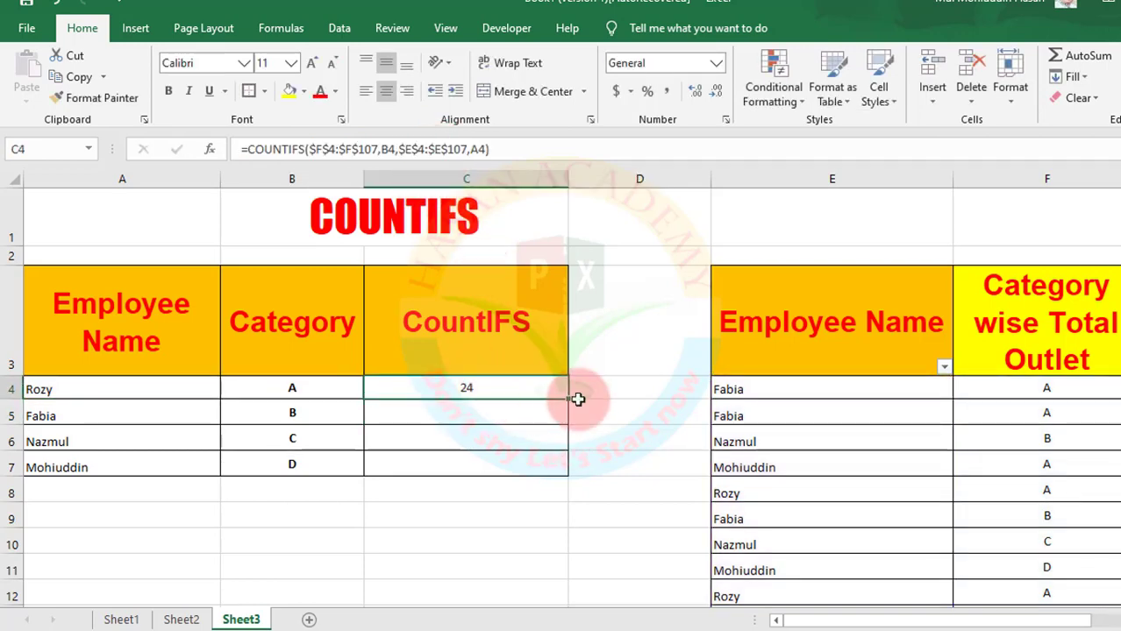
Fill C4's formula down to C7, giving 25, 24 and 25 for Fabia, Nazmul and Mohiuddin
left_click_drag(567, 398, 574, 472)
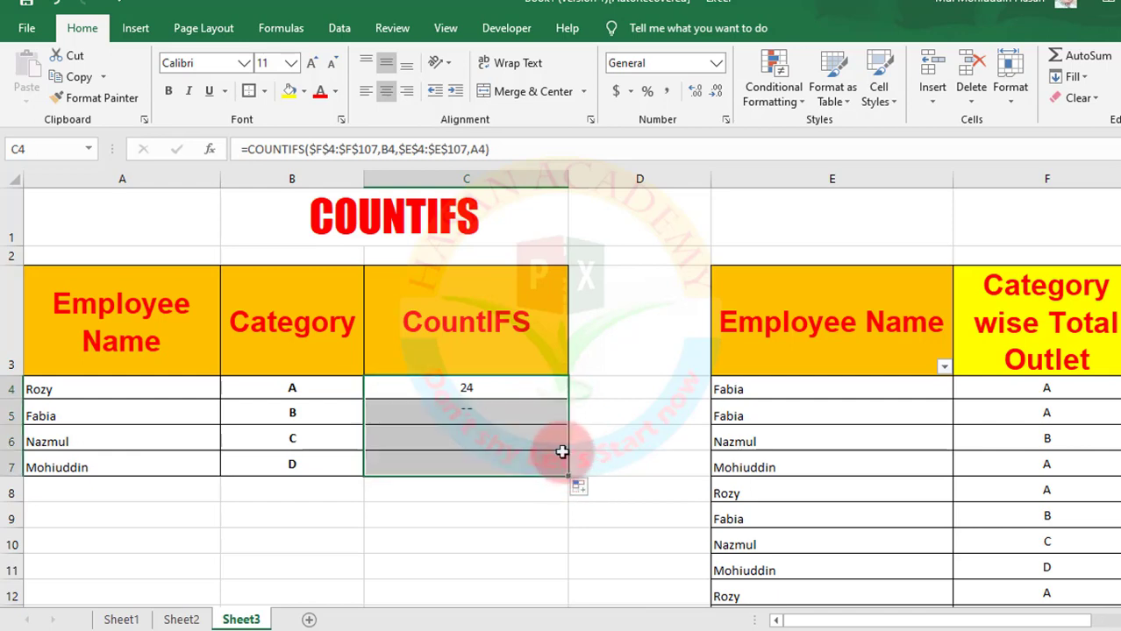
left_click(476, 383)
left_click(345, 149)
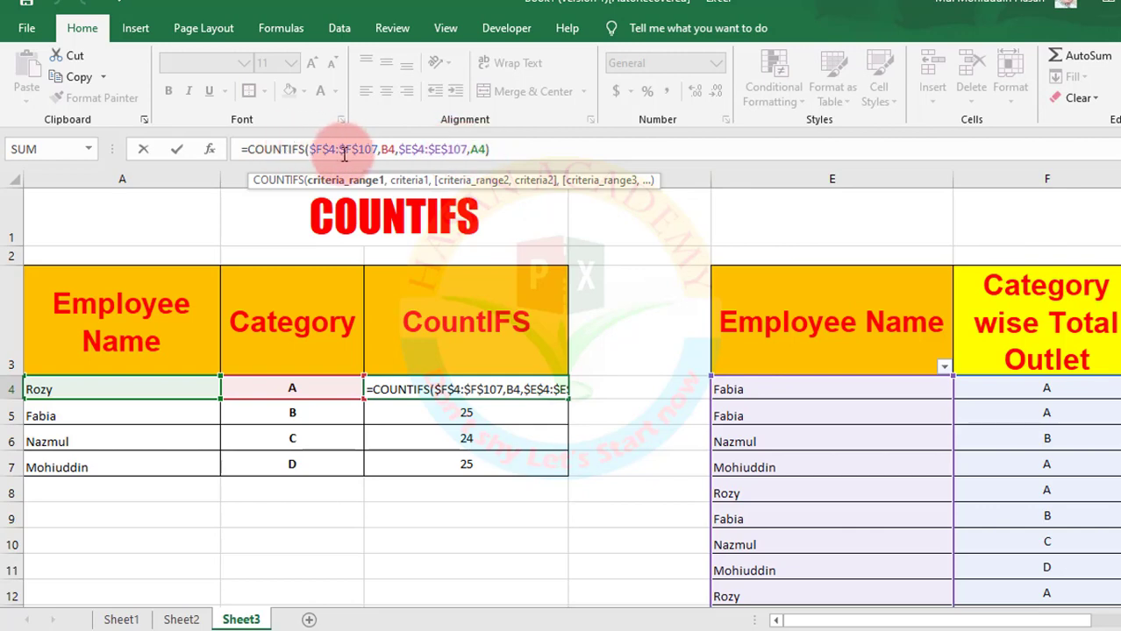
Compare the formula's $F$4:$F$107 and $E$4:$E$107 ranges with columns F and E
left_click_drag(313, 150, 372, 155)
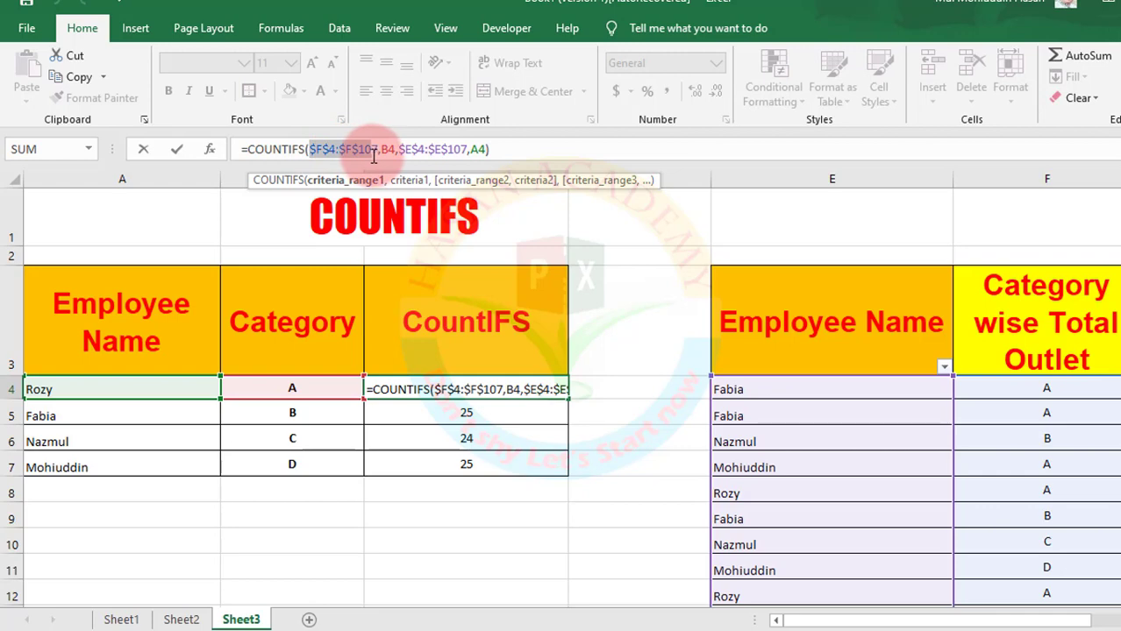
left_click(400, 149)
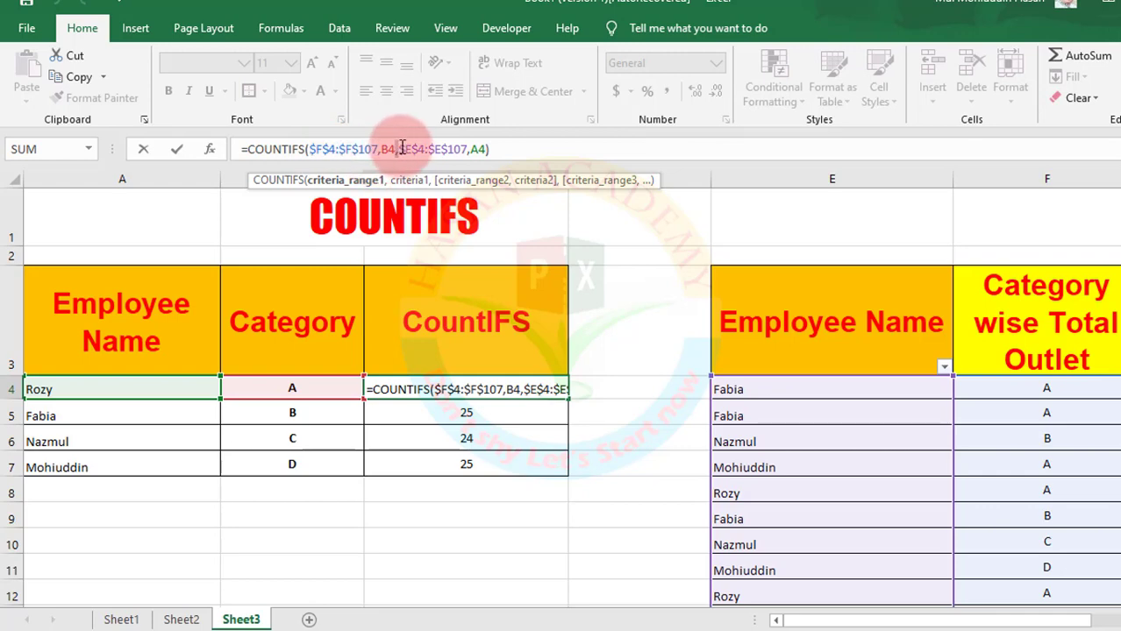
left_click_drag(400, 149, 460, 149)
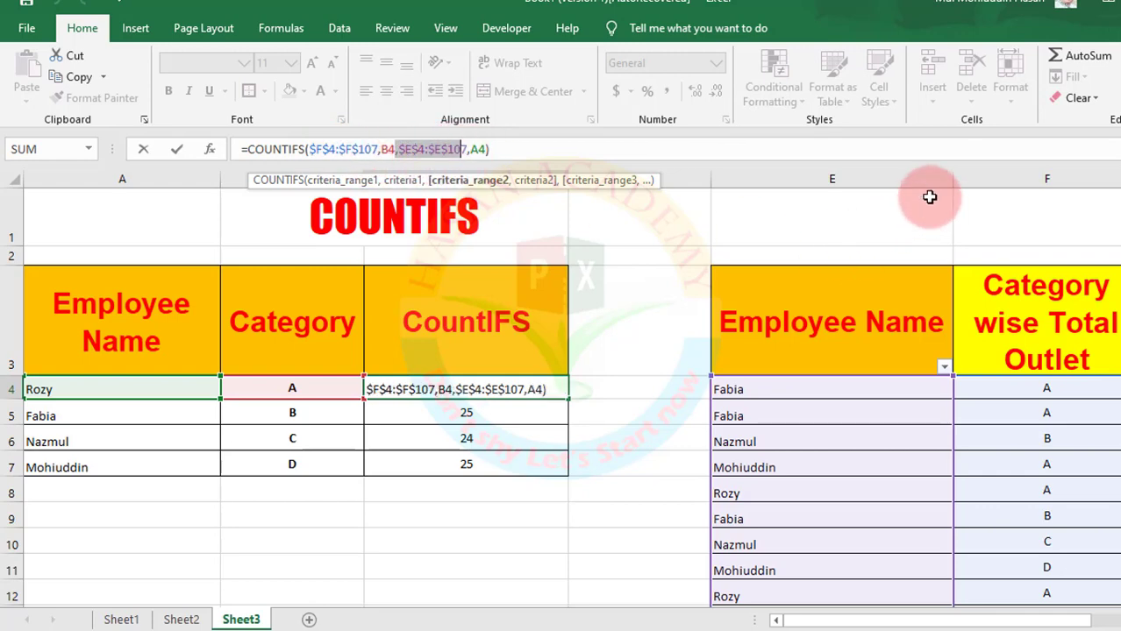
key("Return")
left_click(995, 178)
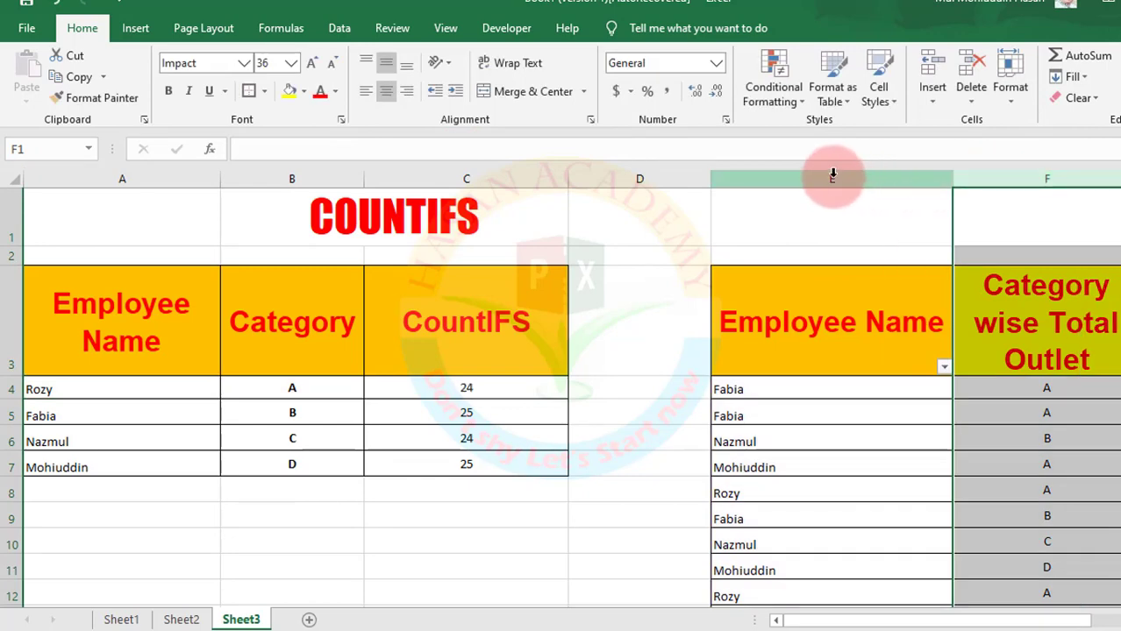
left_click(833, 176)
left_click(496, 378)
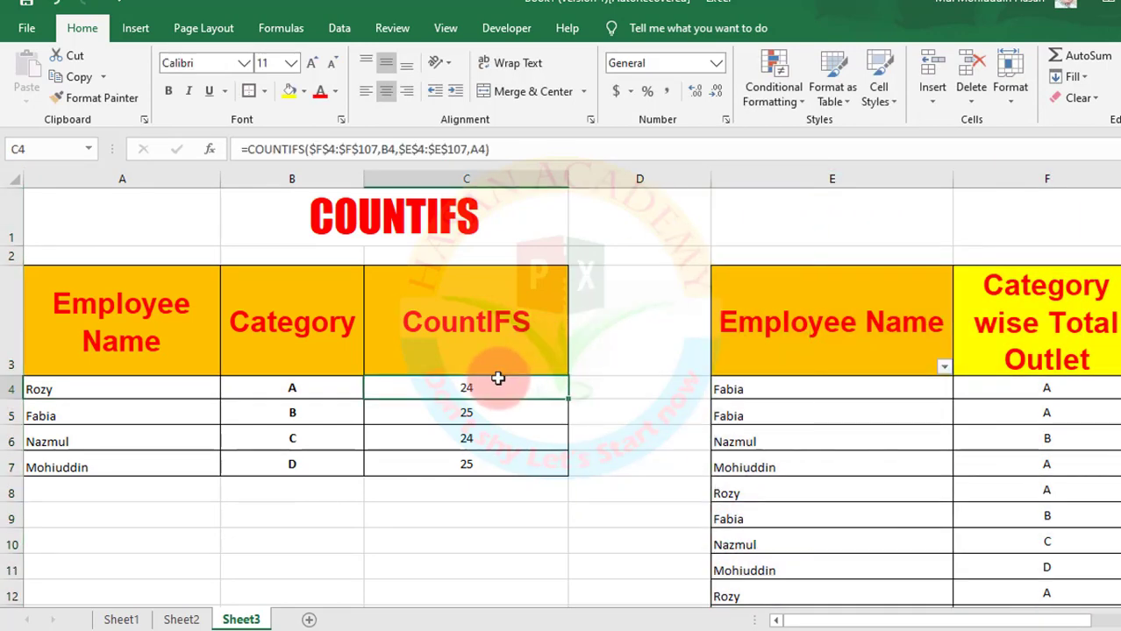
Change C4's employee range end from $E$107 to $E$106, producing #VALUE!
left_click(379, 150)
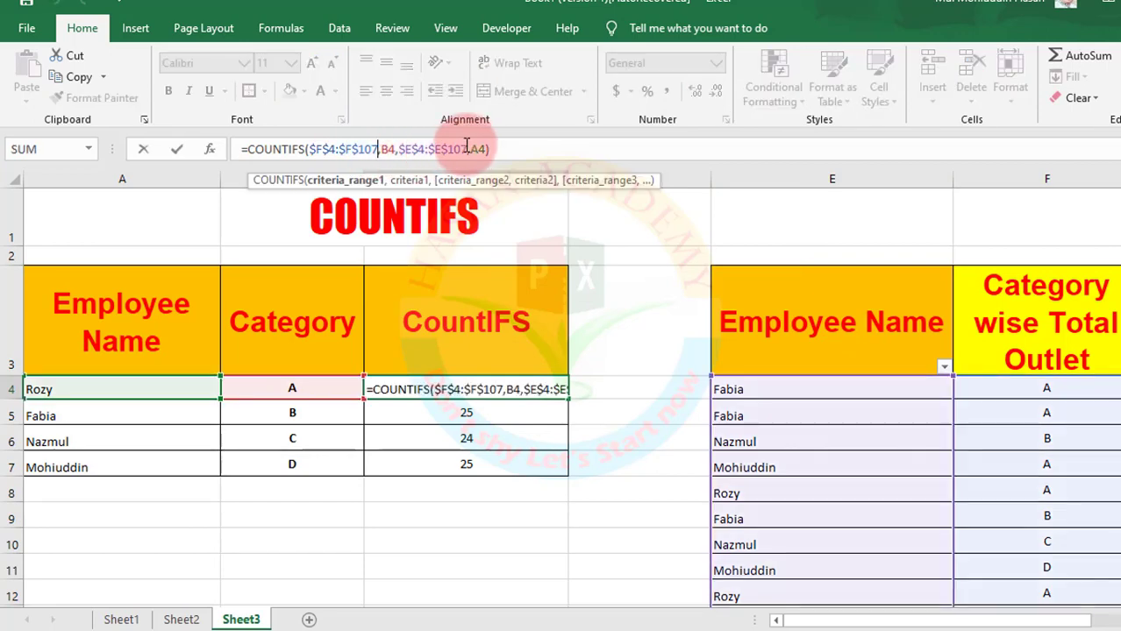
left_click(468, 151)
key("BackSpace")
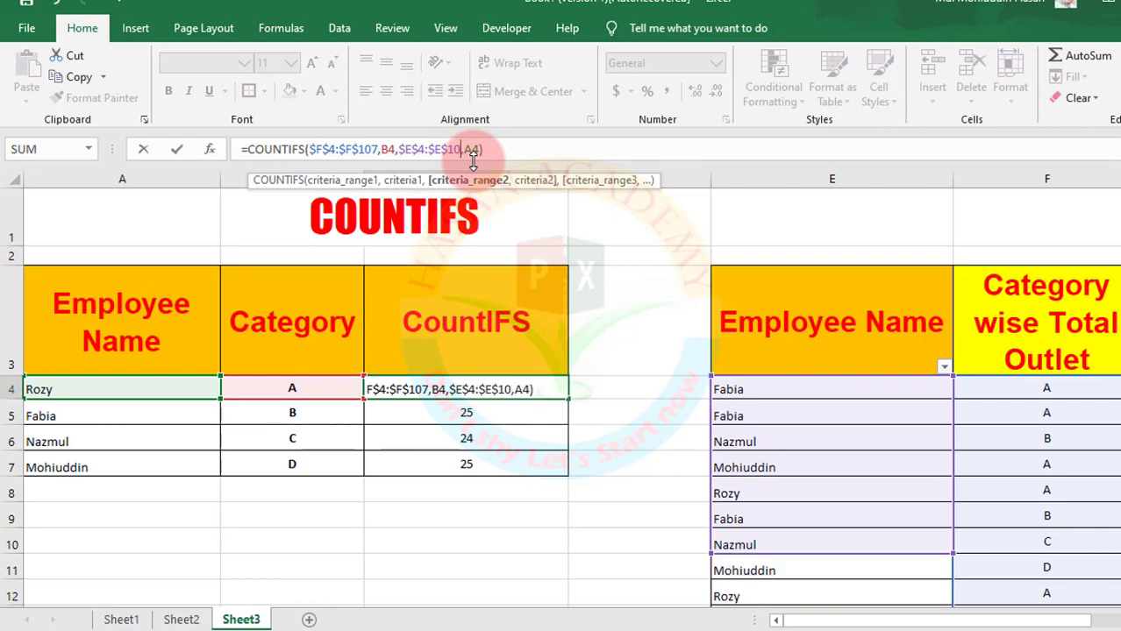
type("6")
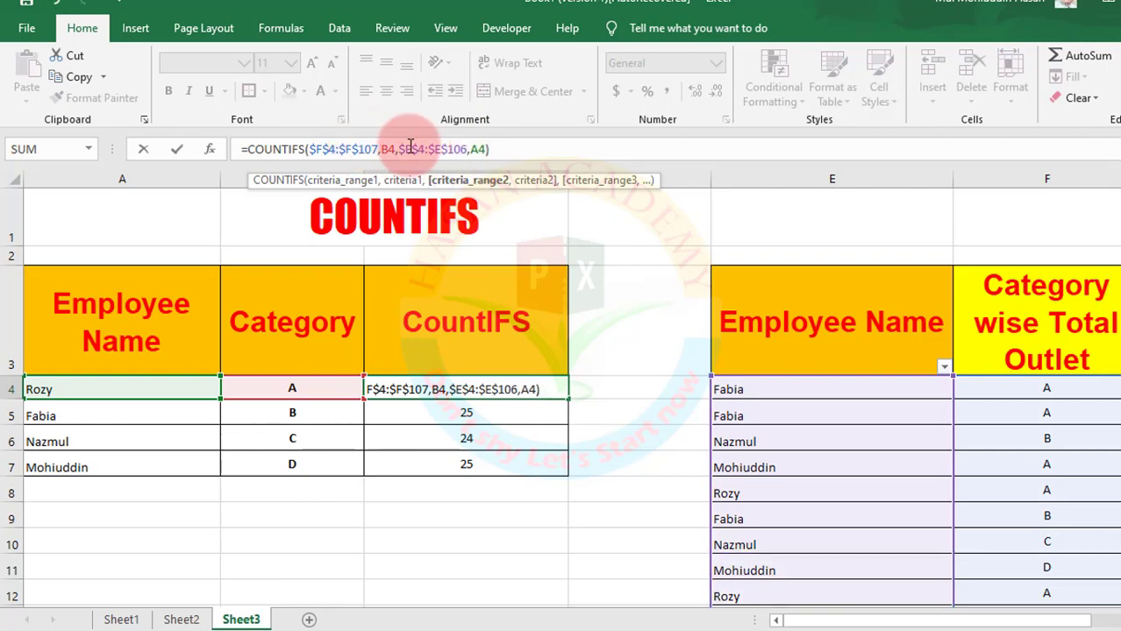
key("Return")
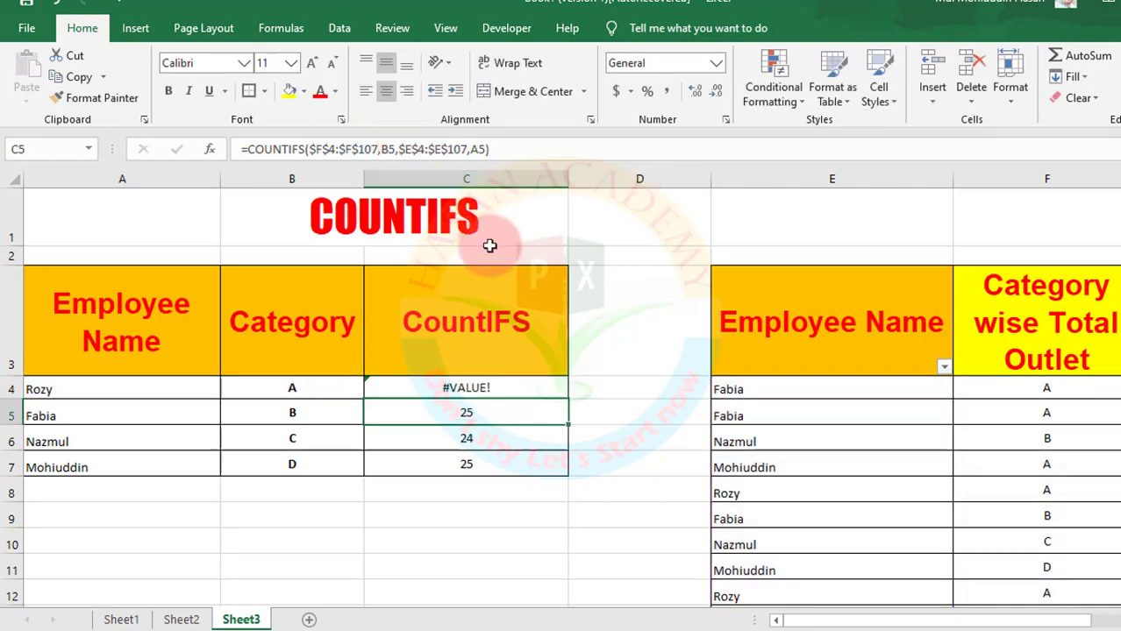
Change the employee range end back from $E$106 to $E$107 to match $F$4:$F$107
left_click(492, 379)
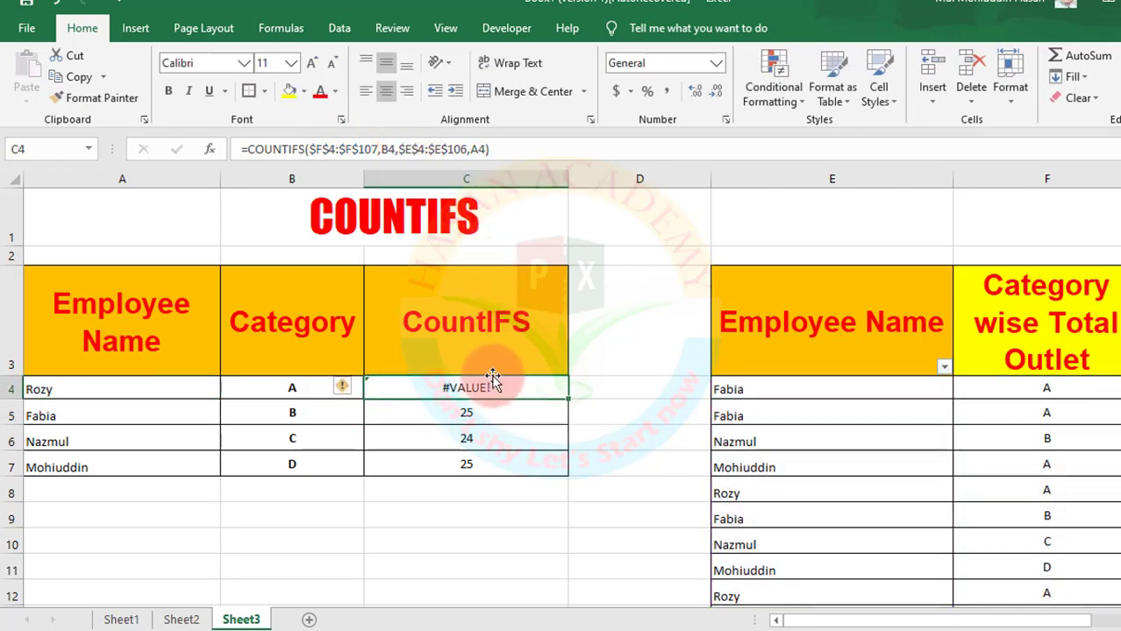
left_click(470, 150)
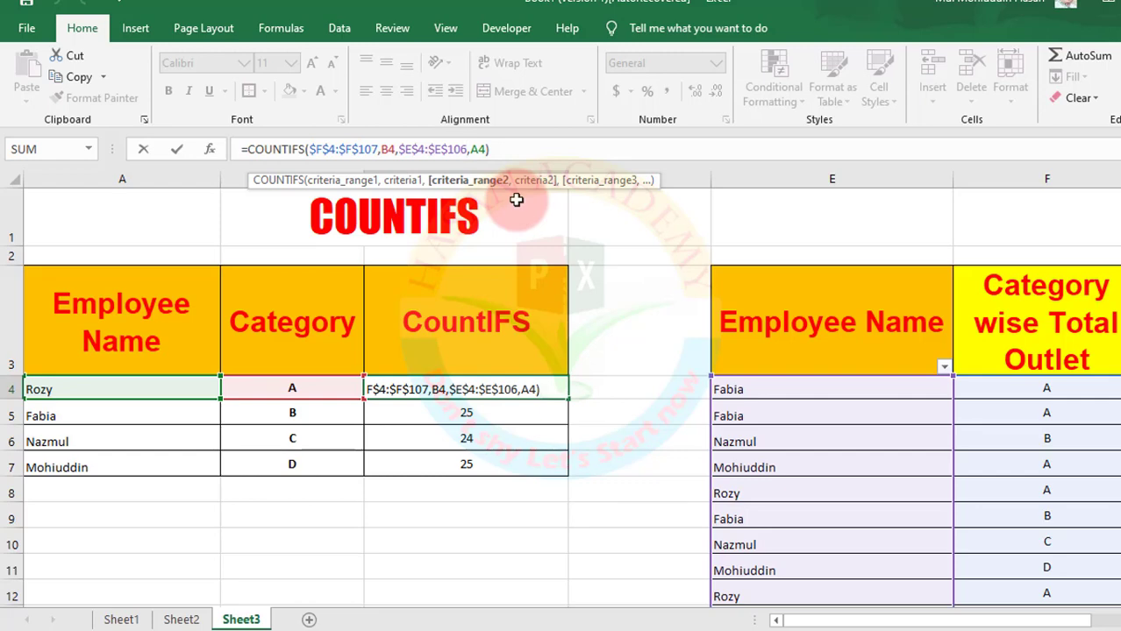
key("BackSpace")
type("7")
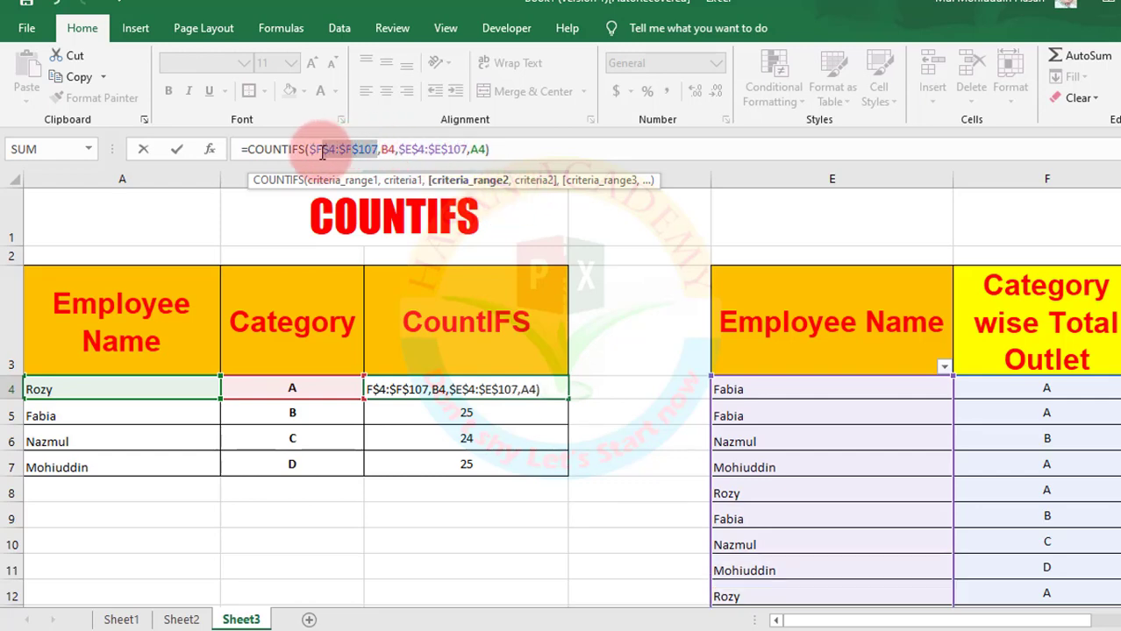
left_click_drag(308, 149, 471, 149)
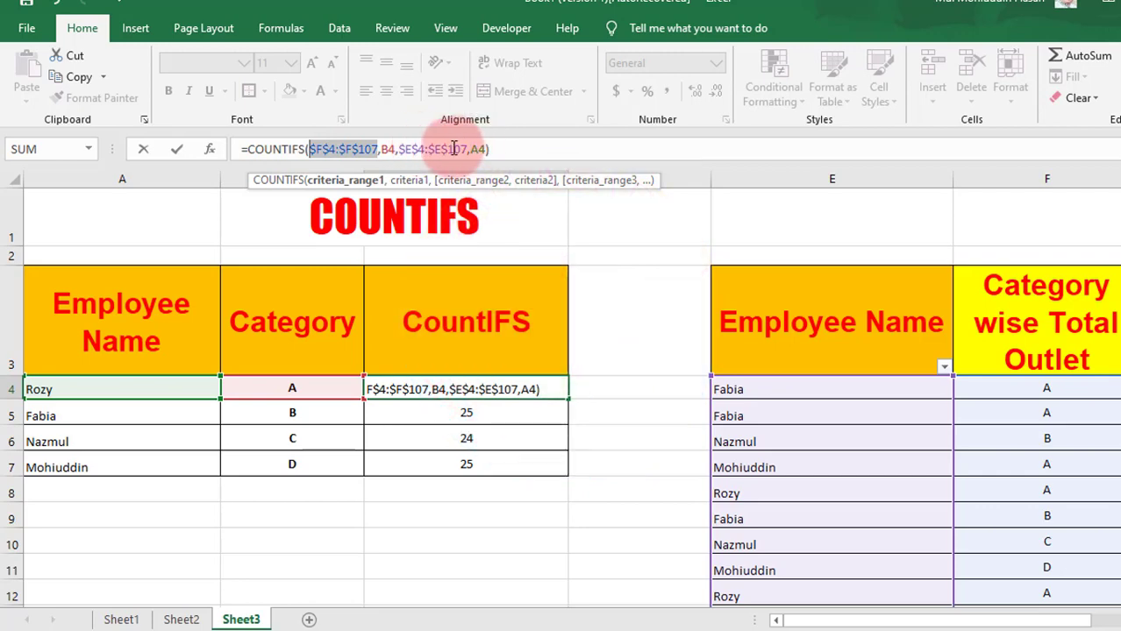